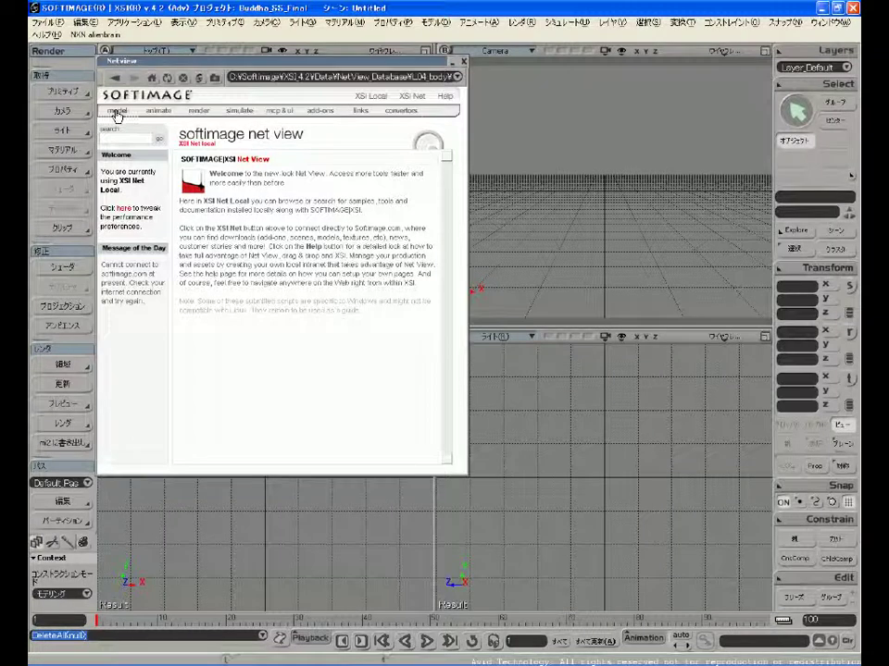
Look through the Net View library categories: animate, render, simulate, mcp & ui, add-ons and links.
click(158, 112)
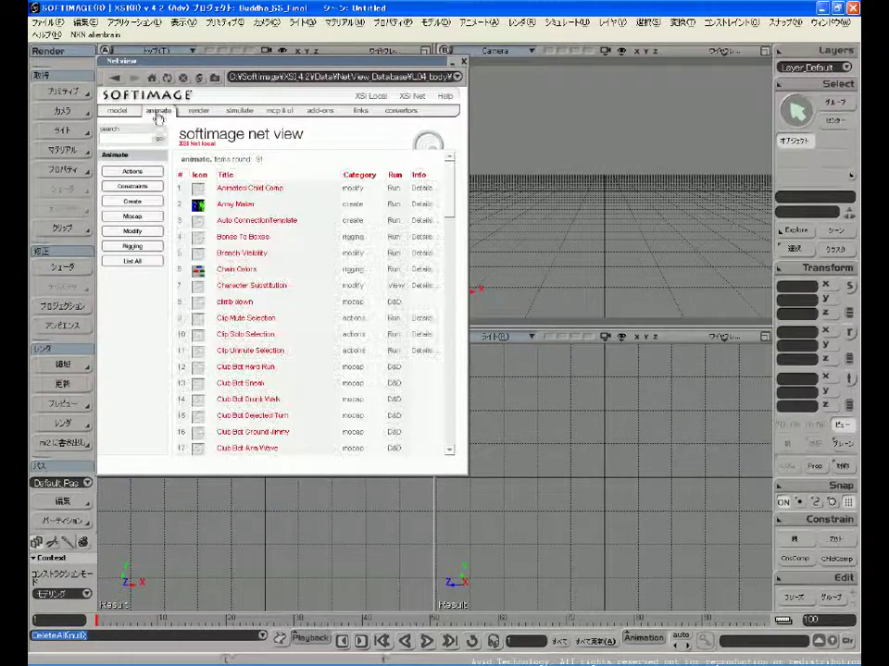
click(198, 112)
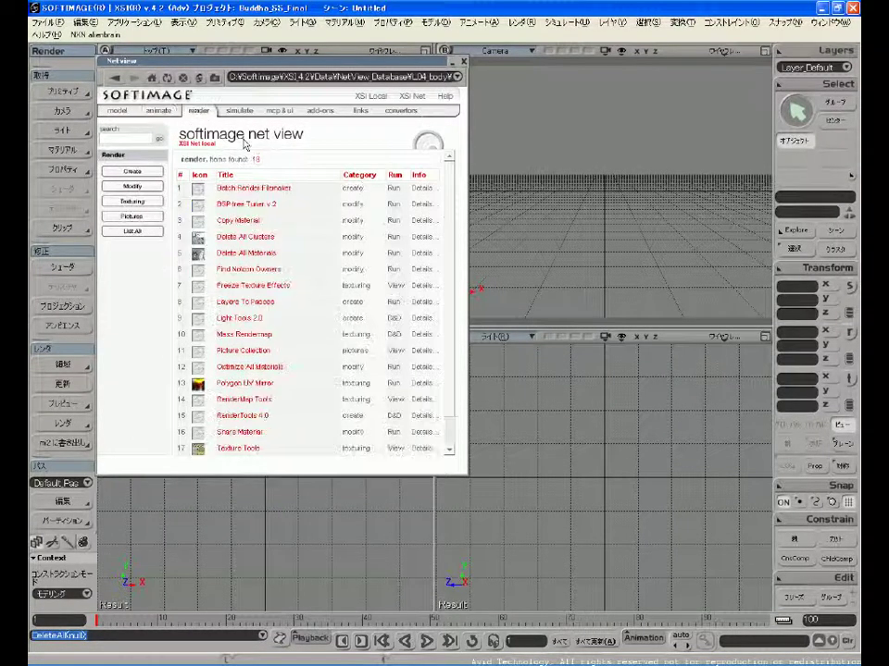
click(238, 112)
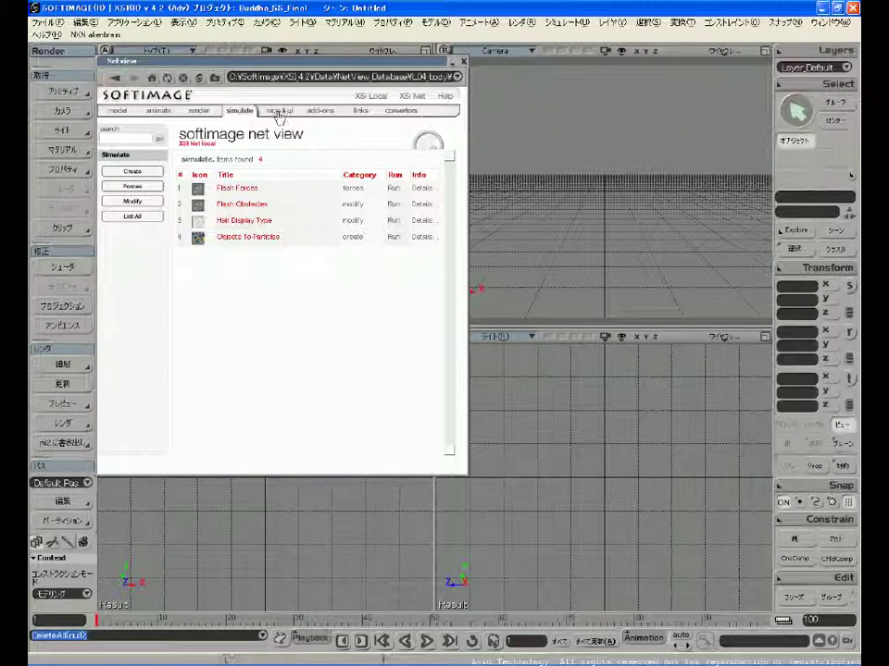
click(278, 112)
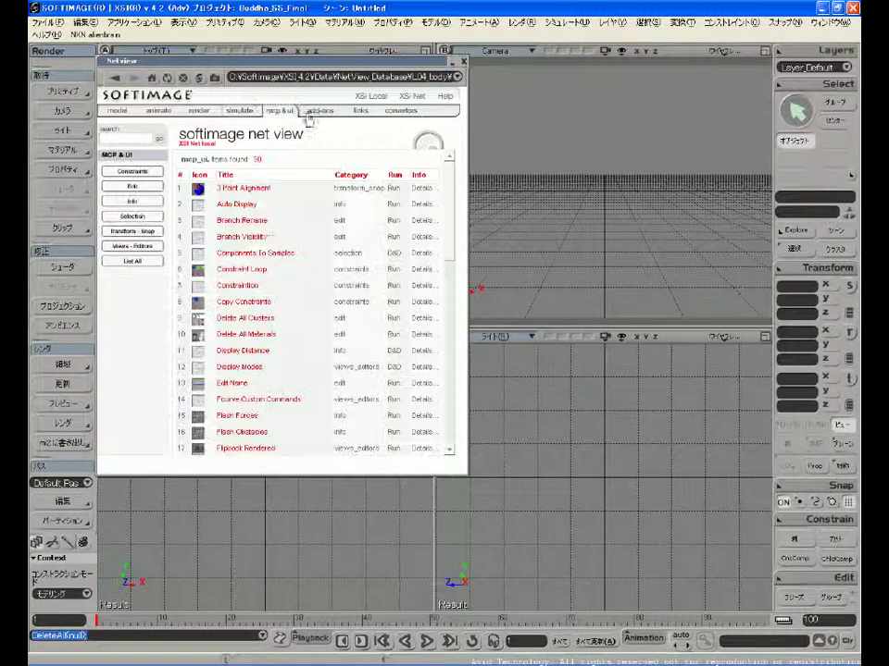
click(316, 112)
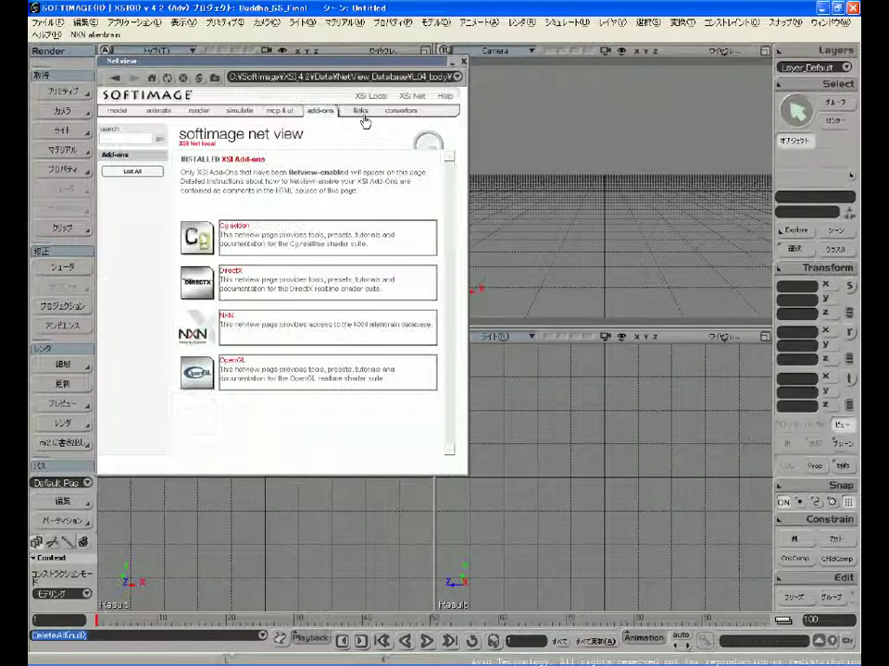
click(360, 111)
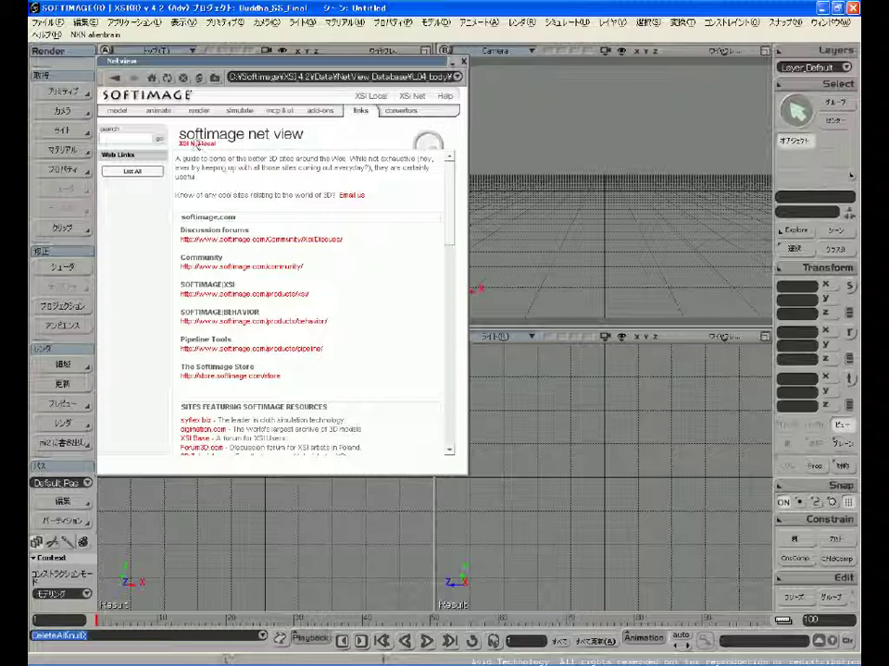
Load the Club Bot Scene from the Net View model Get collection without saving the current scene.
click(115, 113)
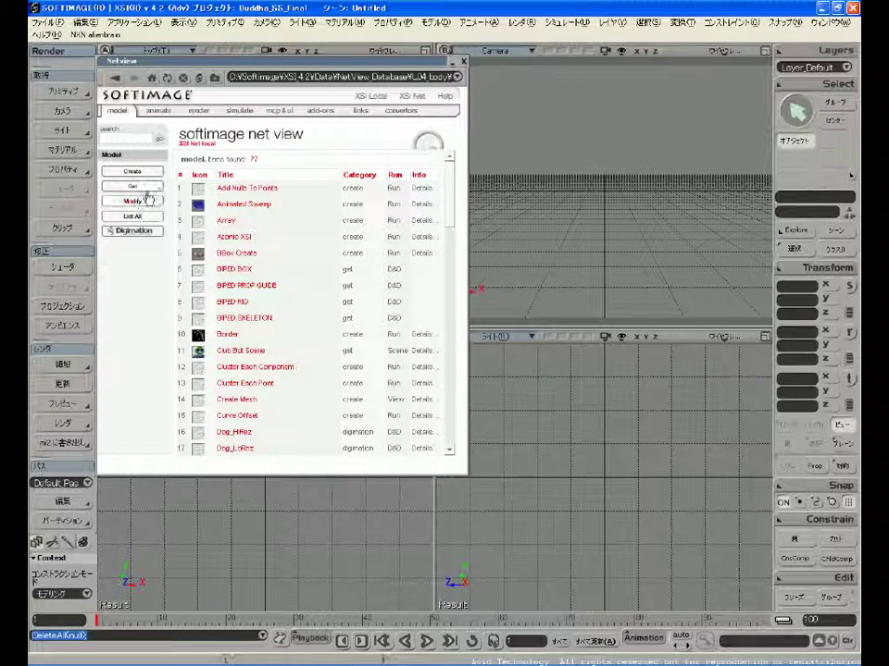
click(133, 186)
drag(236, 252, 531, 227)
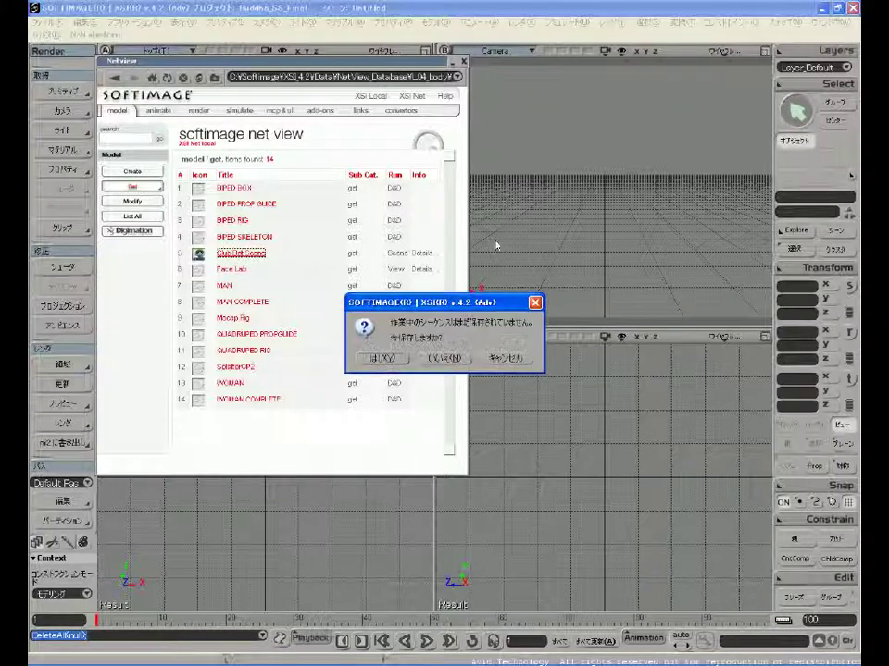
click(441, 359)
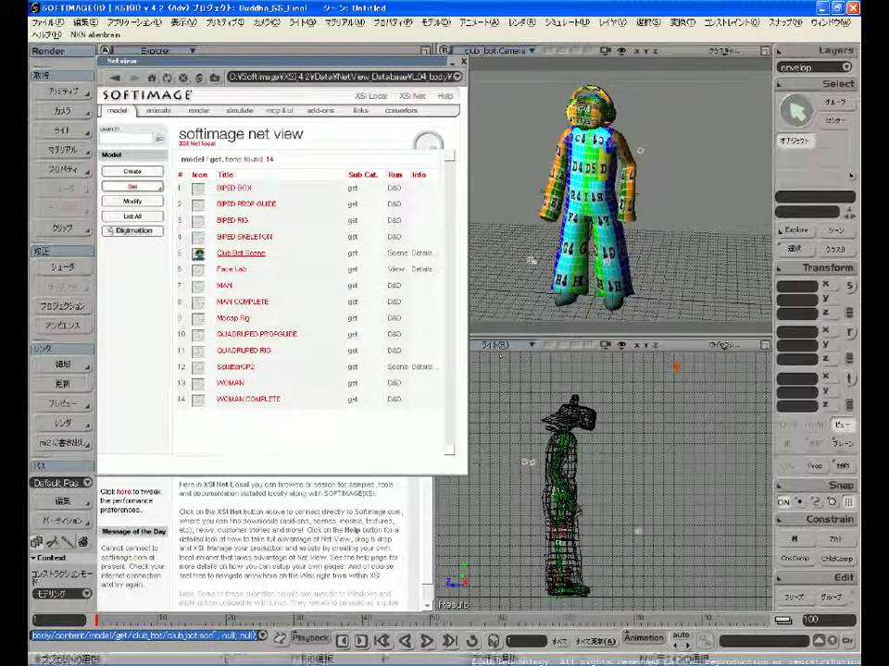
Apply the A_Green_Suit.jpg picture from the Net View render Pictures collection to the Club Bot's body as its texture.
click(202, 112)
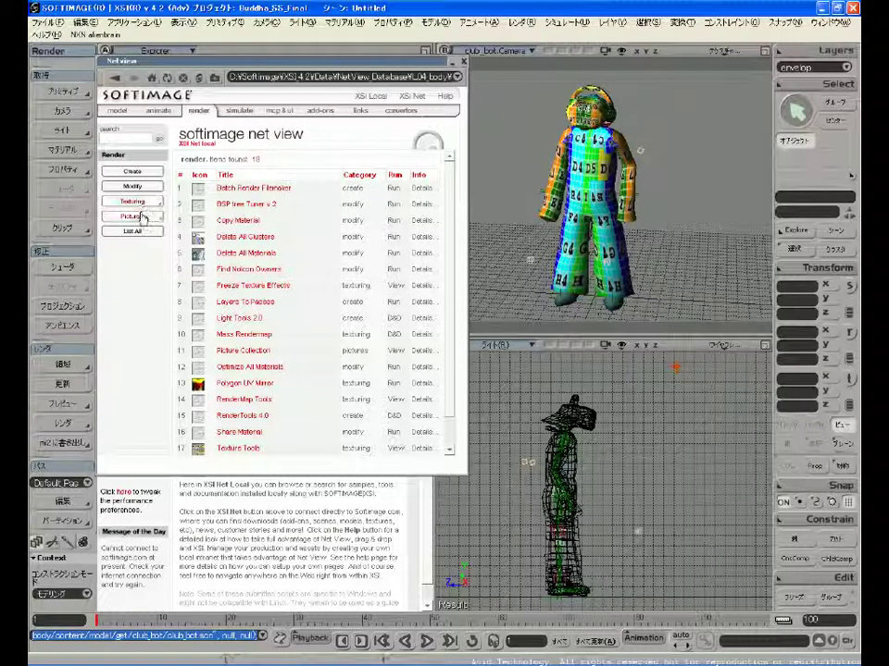
click(141, 217)
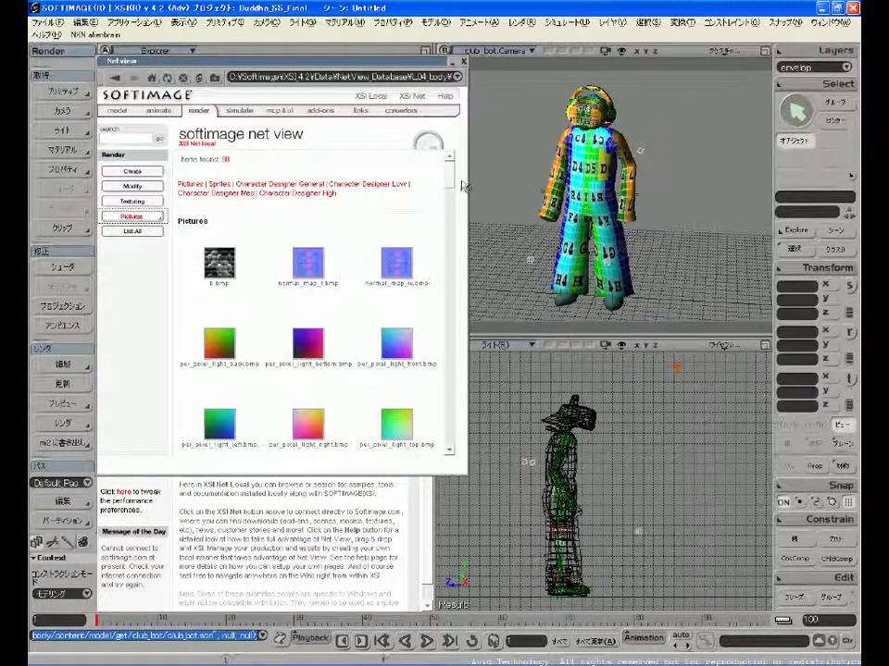
drag(447, 175, 444, 205)
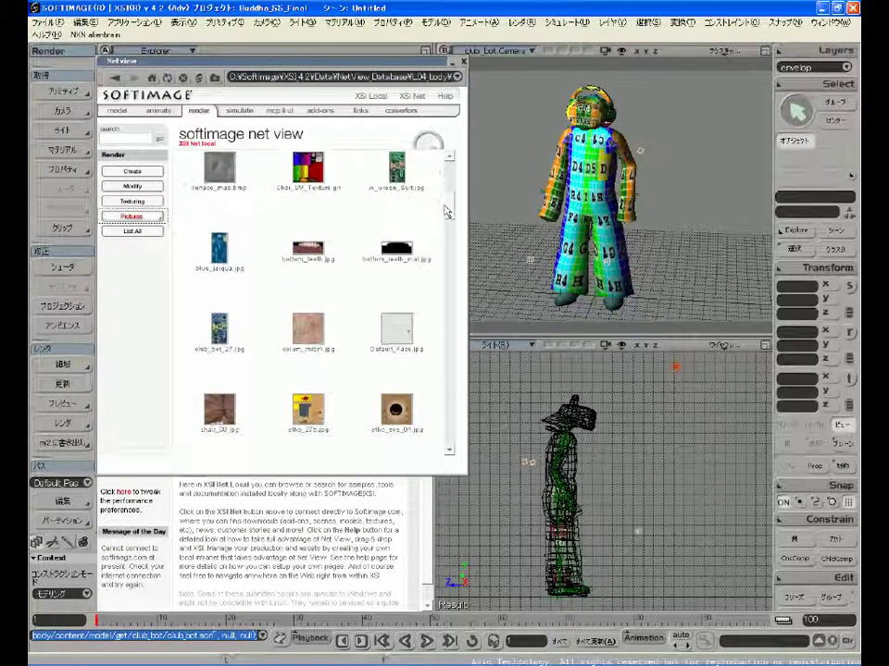
drag(406, 172, 542, 299)
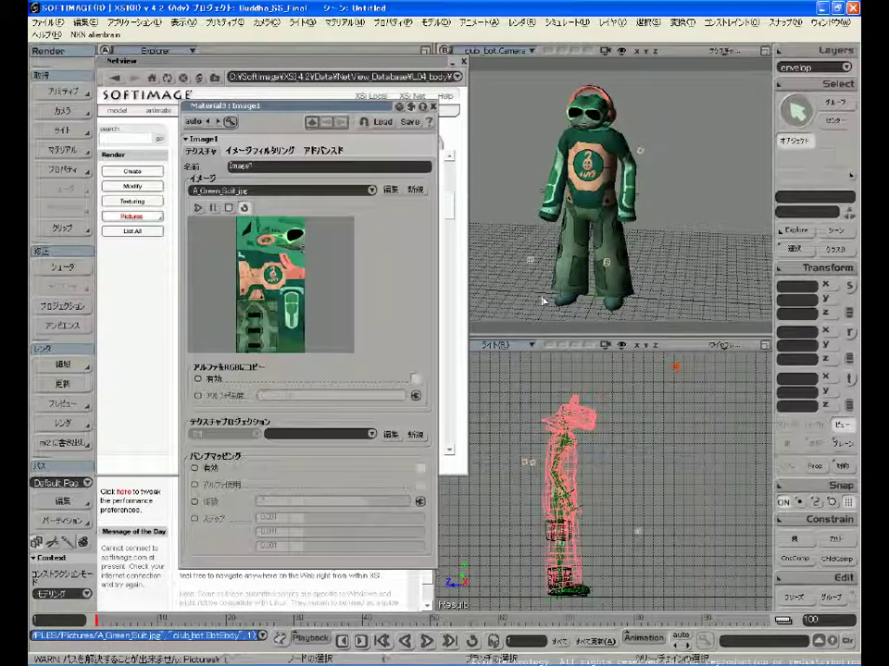
click(432, 107)
Swap the Club Bot's body texture to blue_jaiqua.jpg and then to club_bot_27.jpg, closing each image's property page.
drag(220, 248, 563, 200)
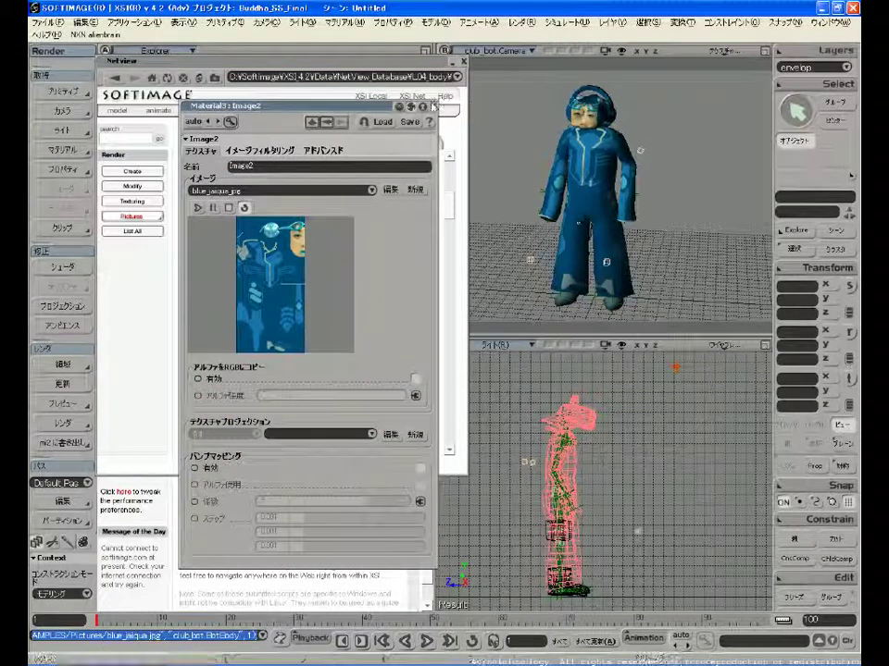
click(433, 108)
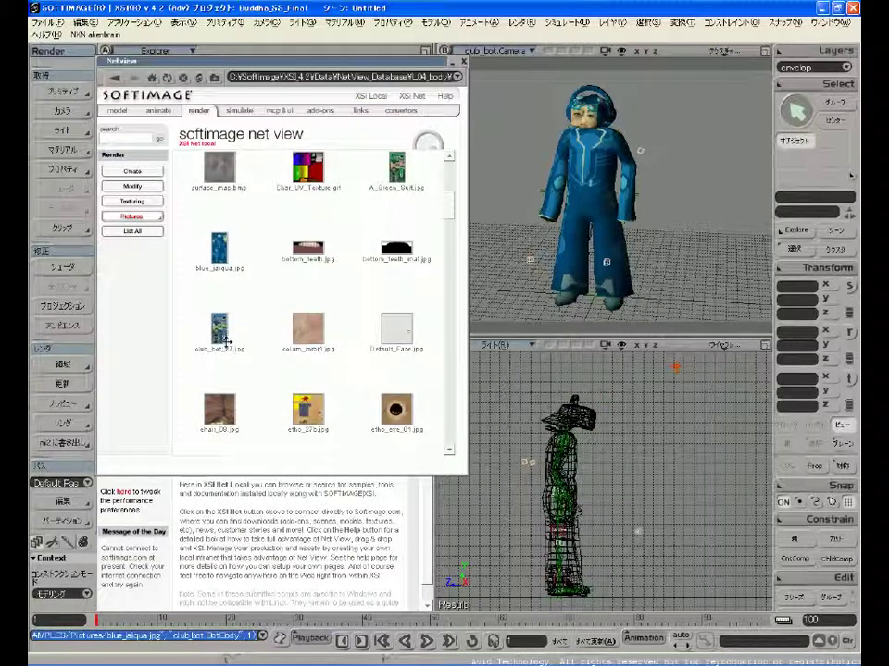
drag(222, 334, 556, 211)
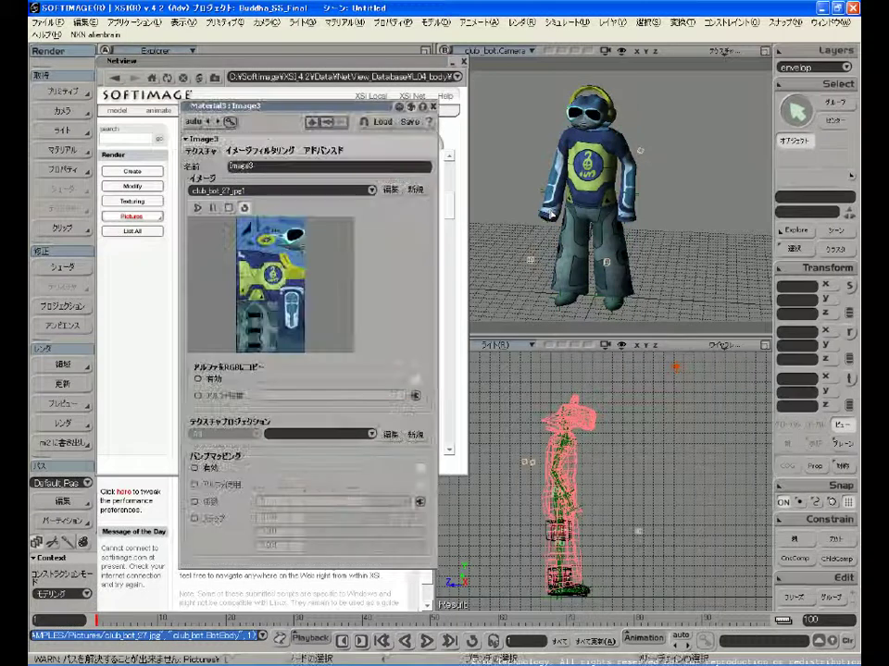
click(434, 107)
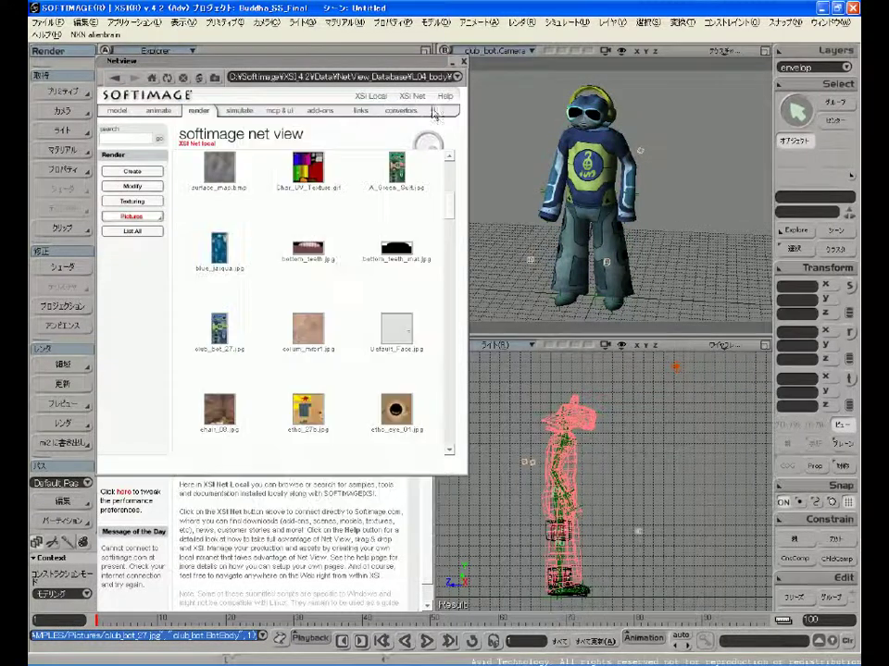
Apply the Club Bot Drunk Walk mocap action to the character and scrub the animation to frame 98.
key(o)
drag(649, 126, 366, 224)
key(p)
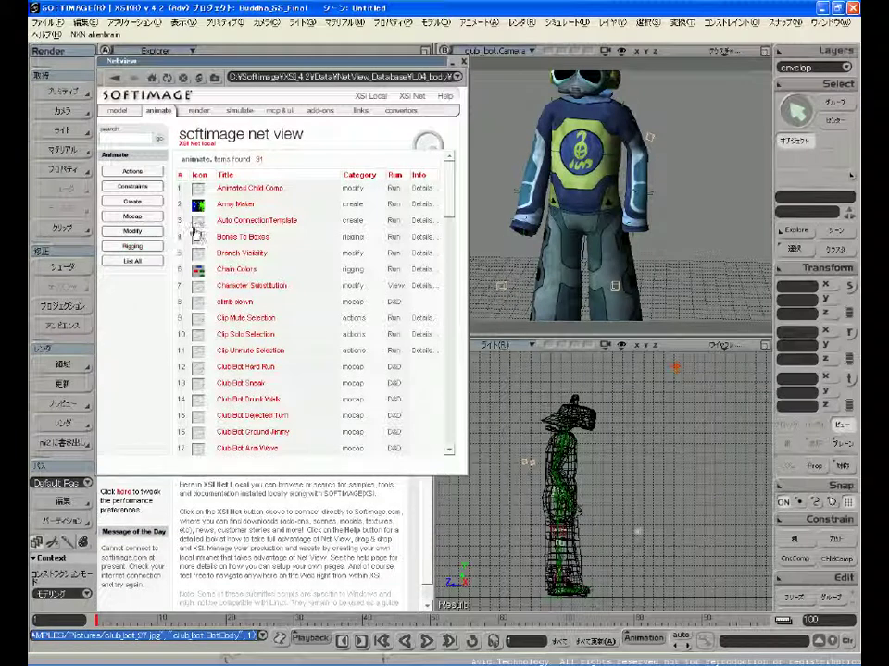
click(133, 215)
drag(253, 287, 581, 211)
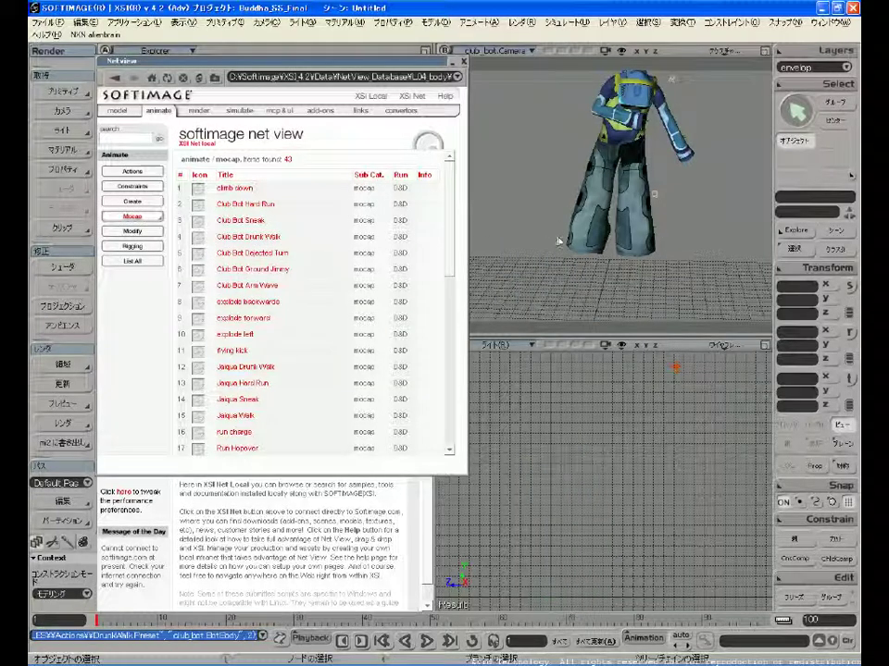
drag(119, 618, 363, 622)
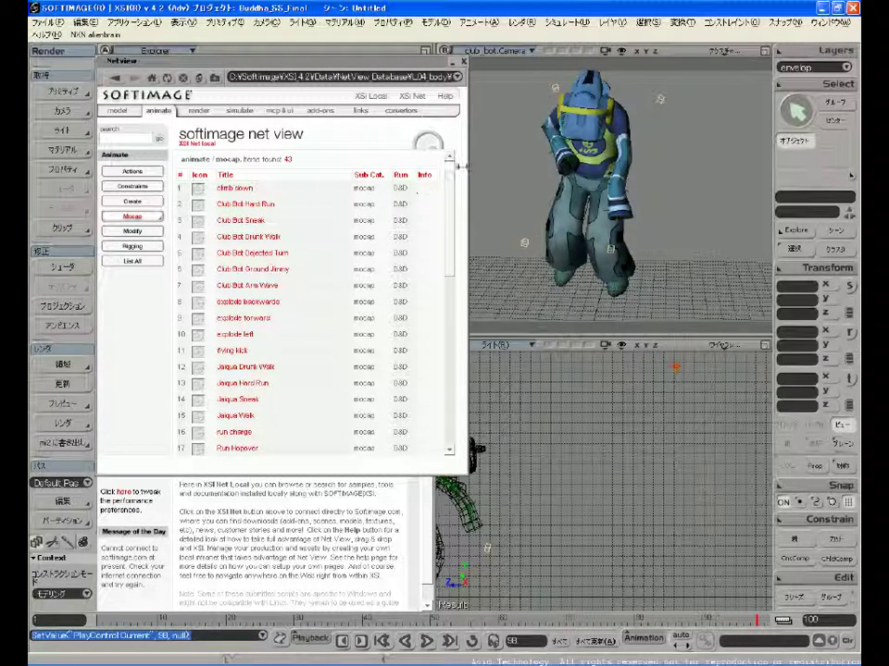
Close the Net View window and start a new scene without saving the changes to club_bot.scn.
click(464, 63)
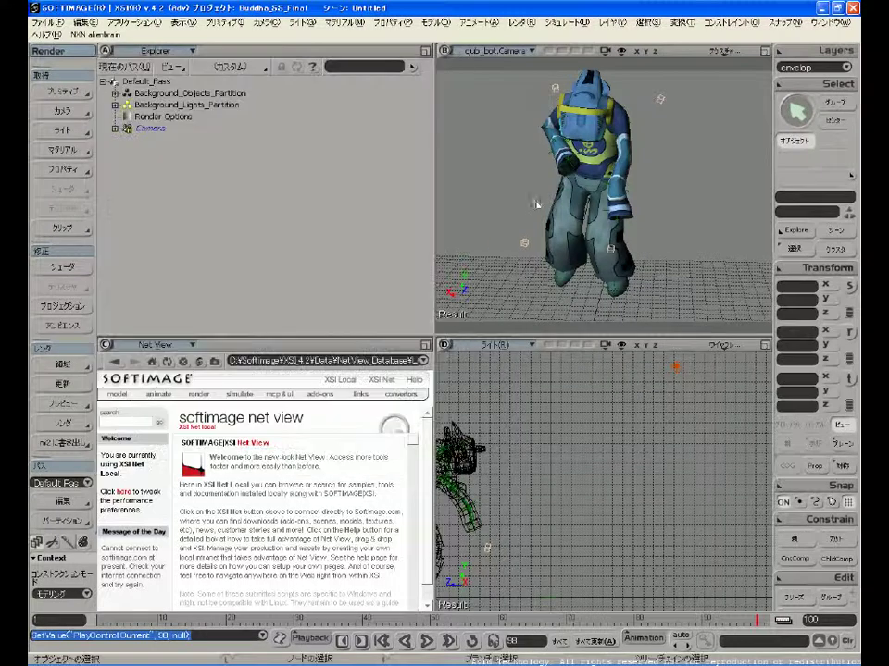
key(ctrl+n)
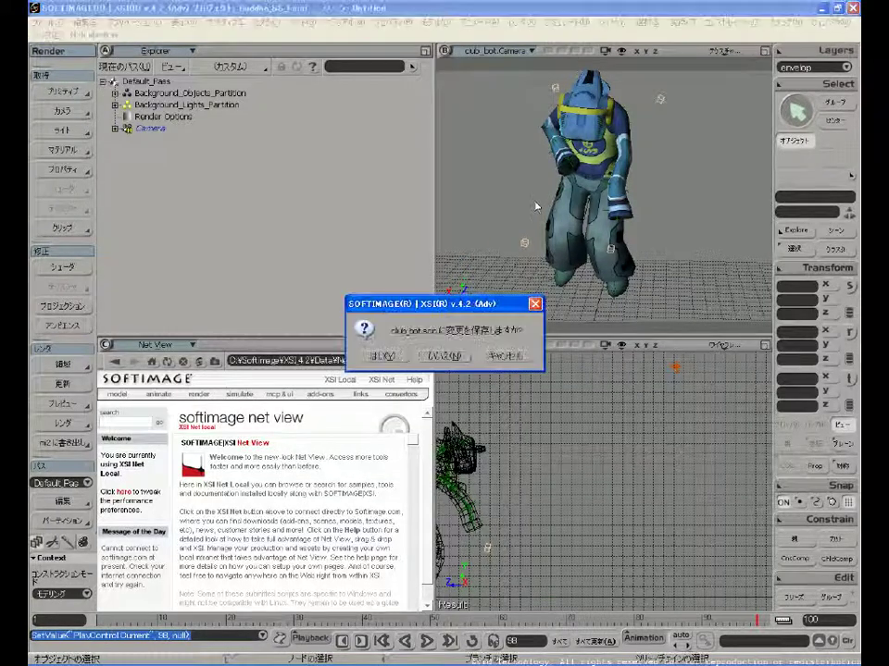
key(n)
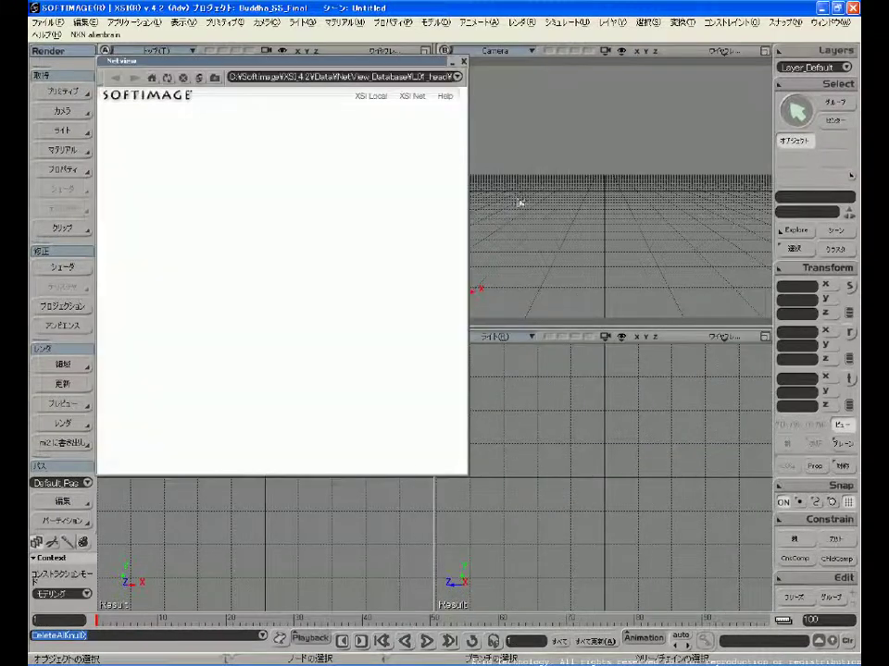
Open the Pyramid project web page by The Mills from the v.3.5 demo favorite's Productions & Clients section.
click(214, 78)
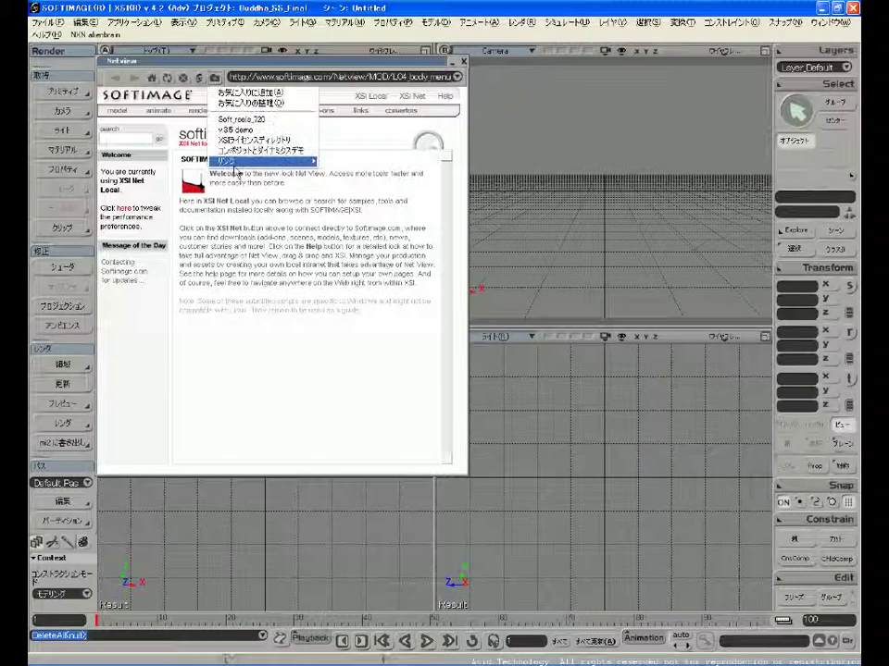
click(243, 137)
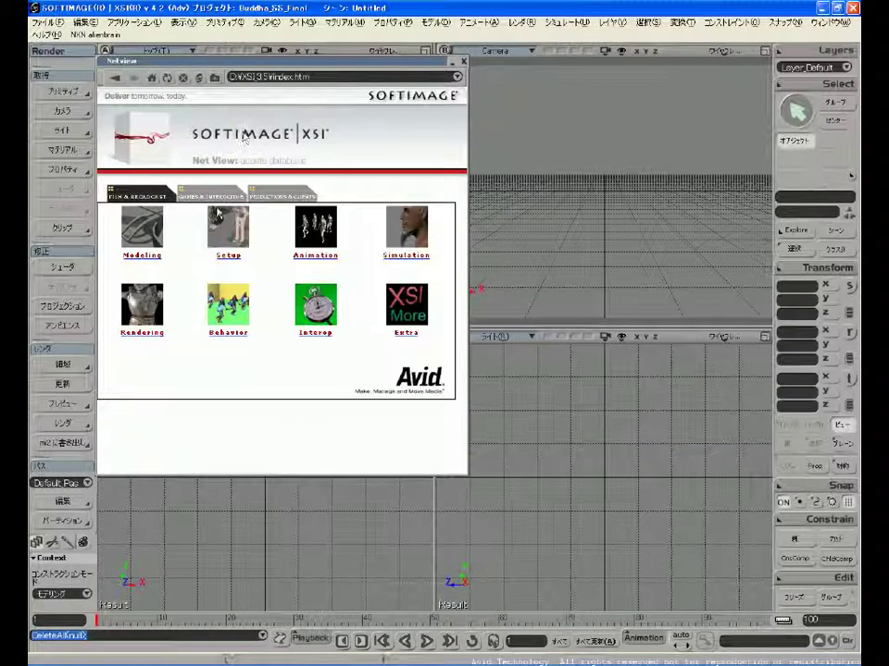
click(276, 200)
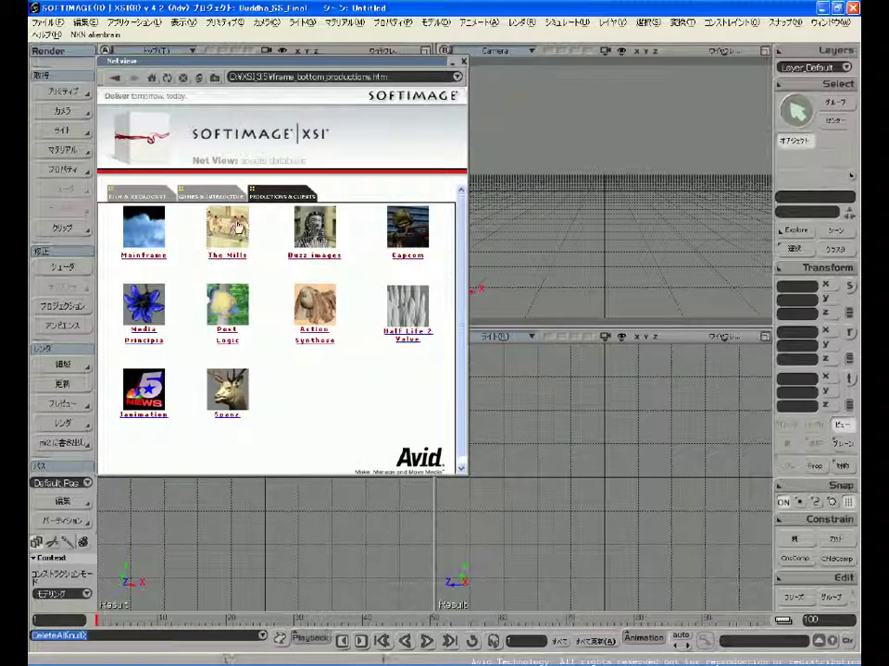
click(236, 228)
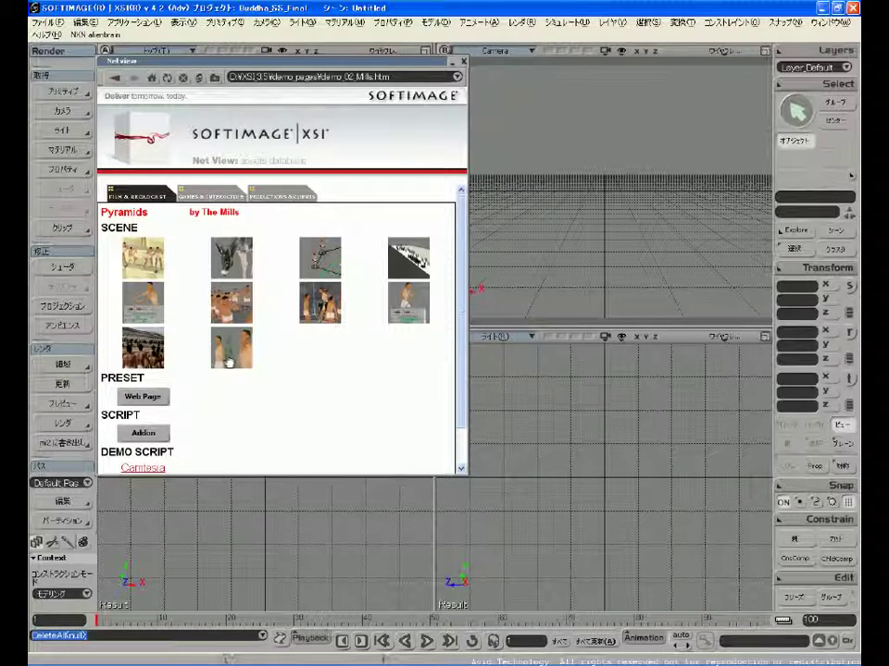
click(144, 398)
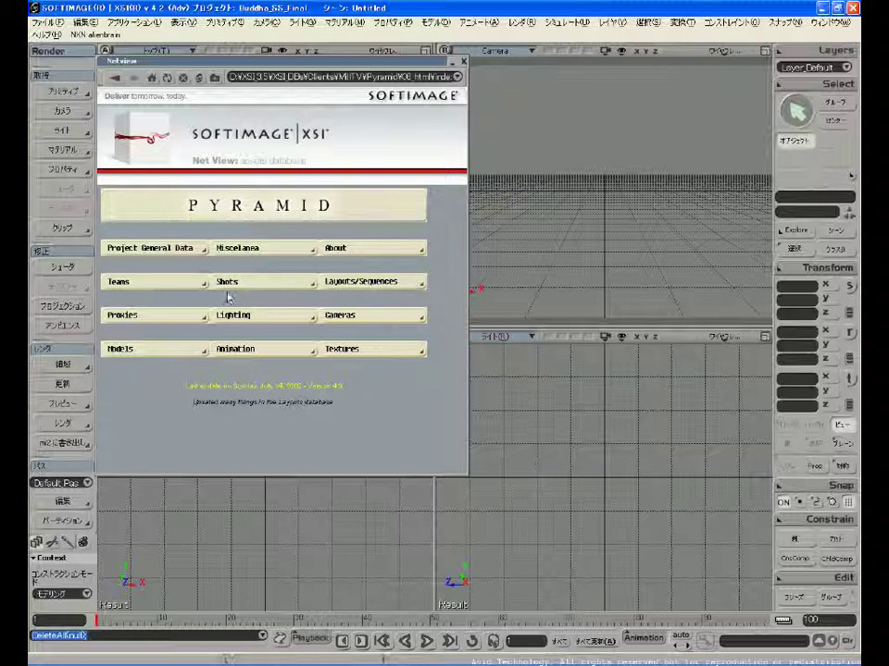
Review the Pyramid project's General Data calendar and Miscelanea tools page, and return to its main page.
click(150, 253)
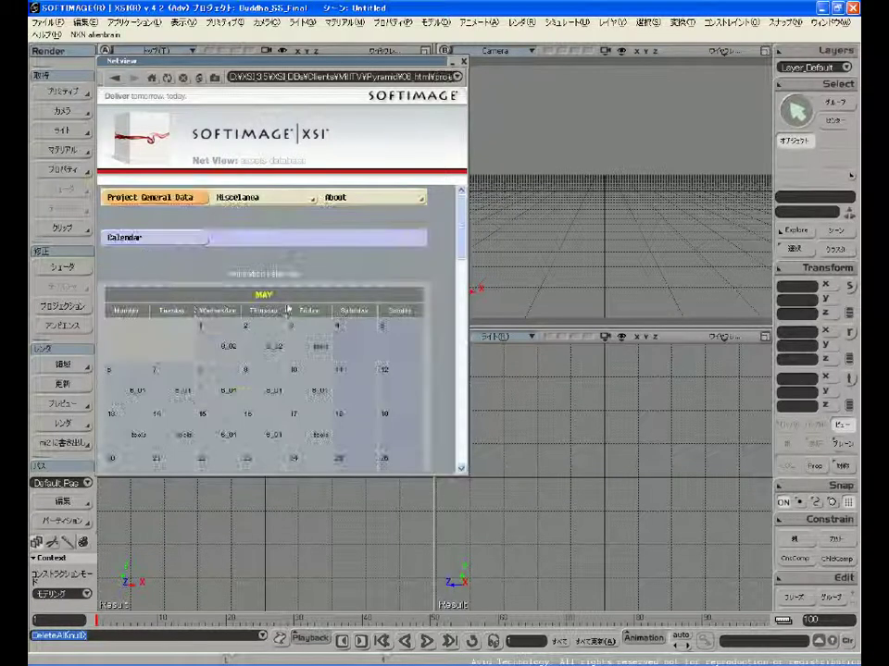
drag(463, 230, 457, 199)
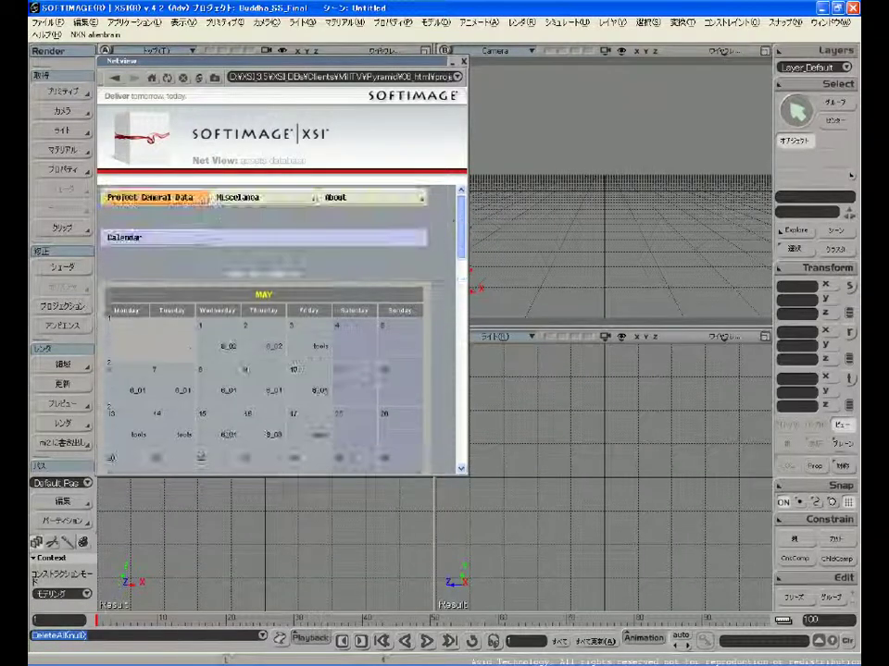
click(264, 198)
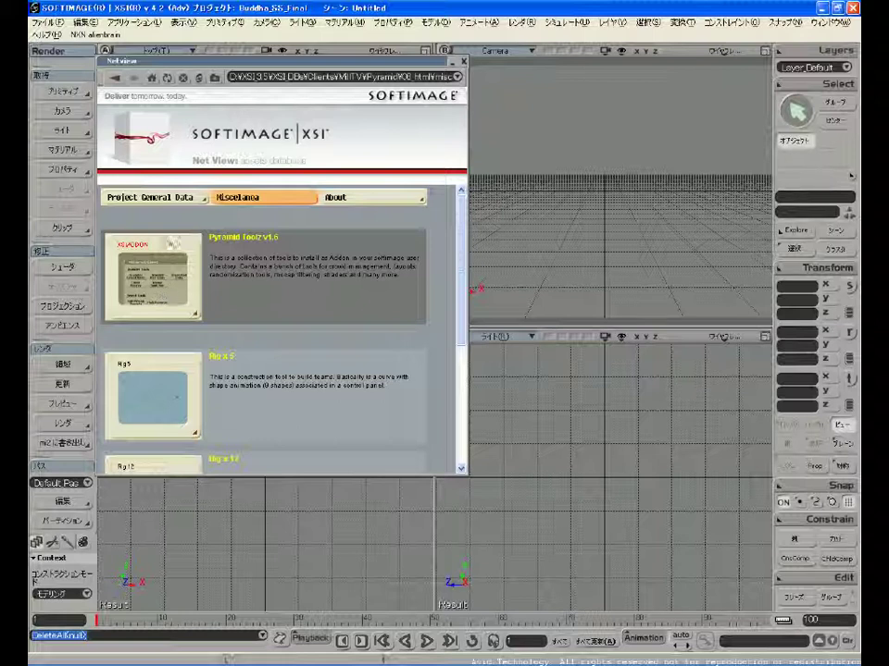
click(115, 79)
click(115, 79)
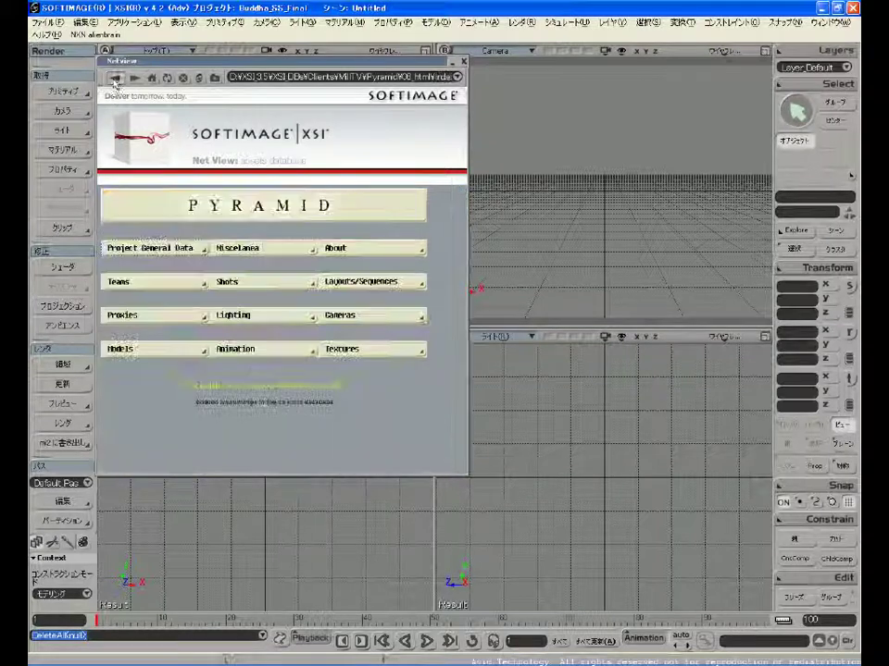
Examine the Pyramid project's Teams page and the scene entries on its Shots page.
click(133, 283)
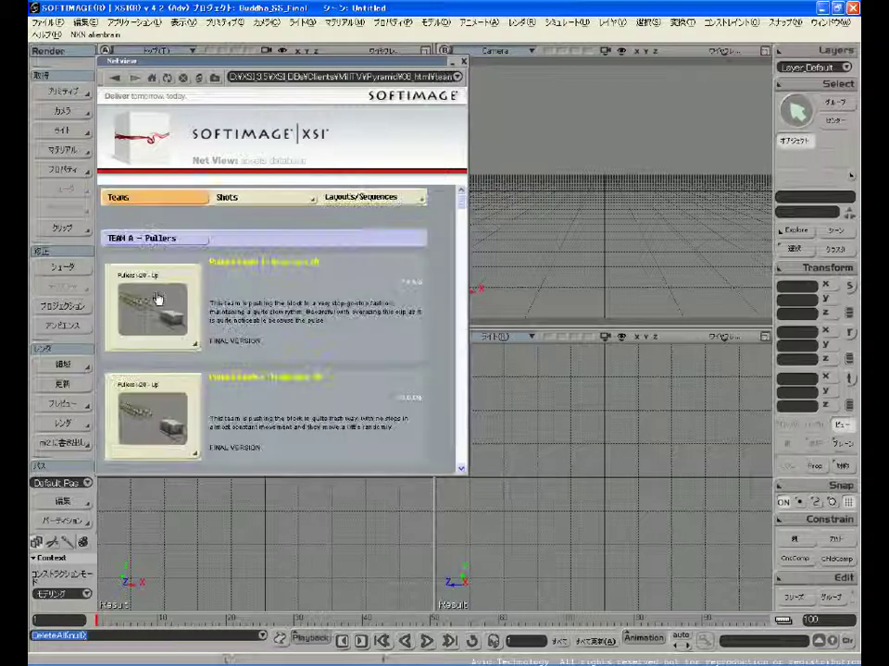
click(250, 198)
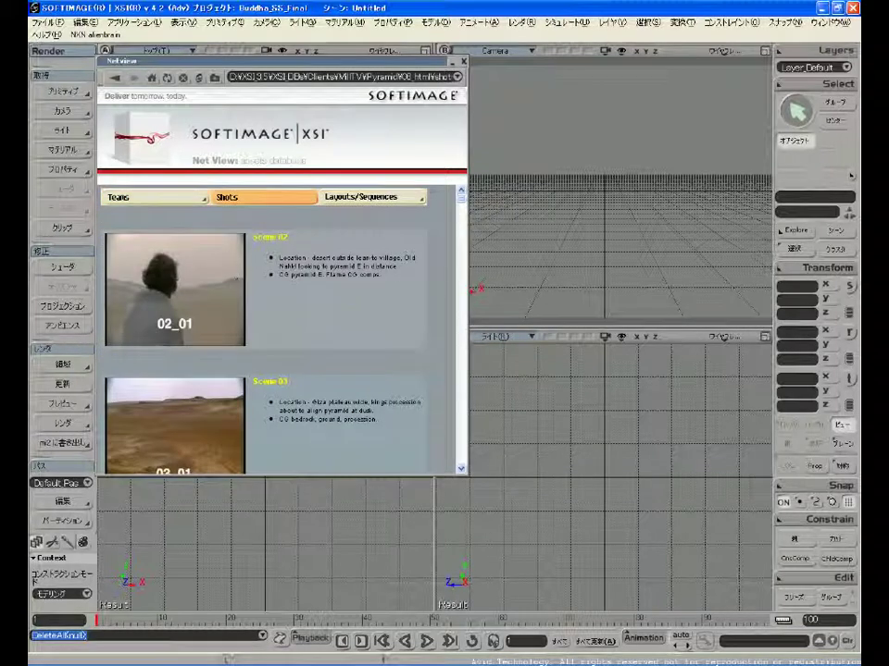
scroll(456, 284, down, 3)
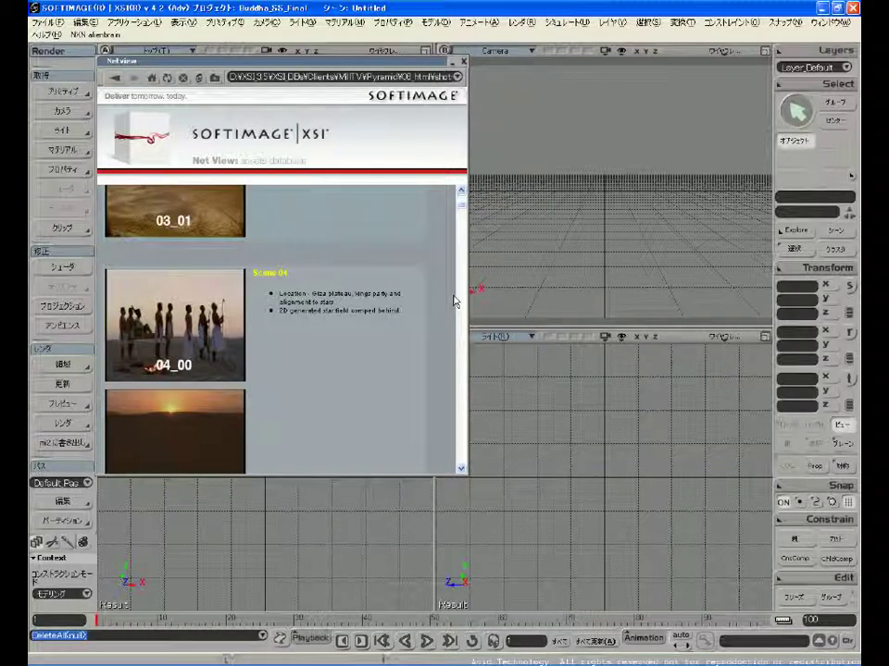
Look through the remaining scenes on the Shots page and the entries on the Layouts/Sequences page.
scroll(458, 302, down, 9)
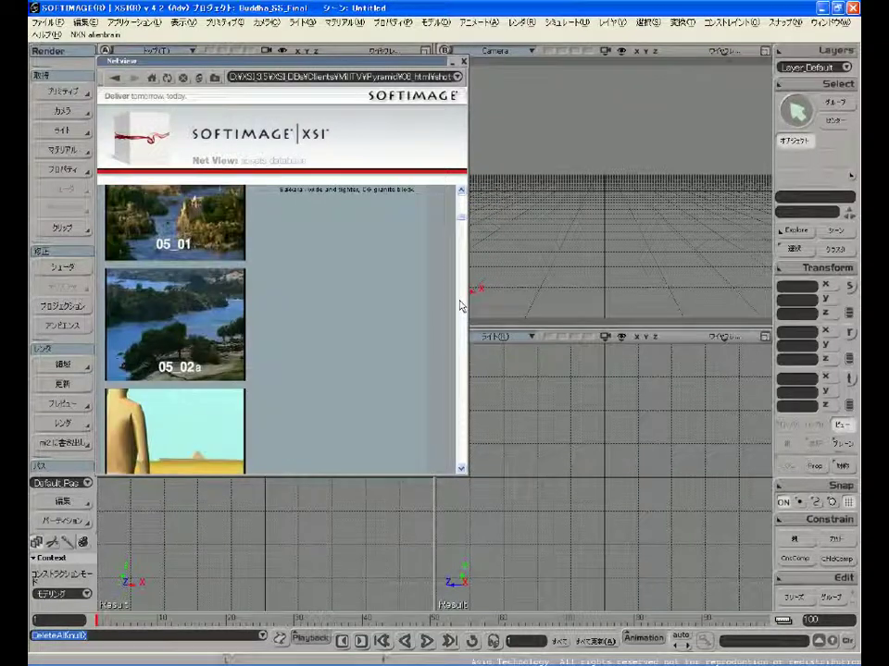
drag(463, 298, 461, 192)
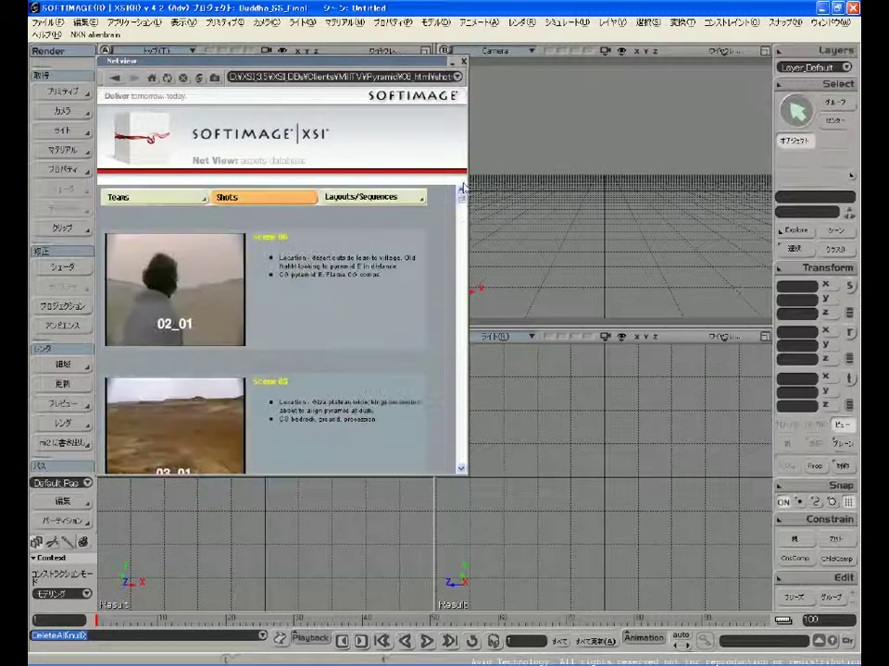
click(383, 202)
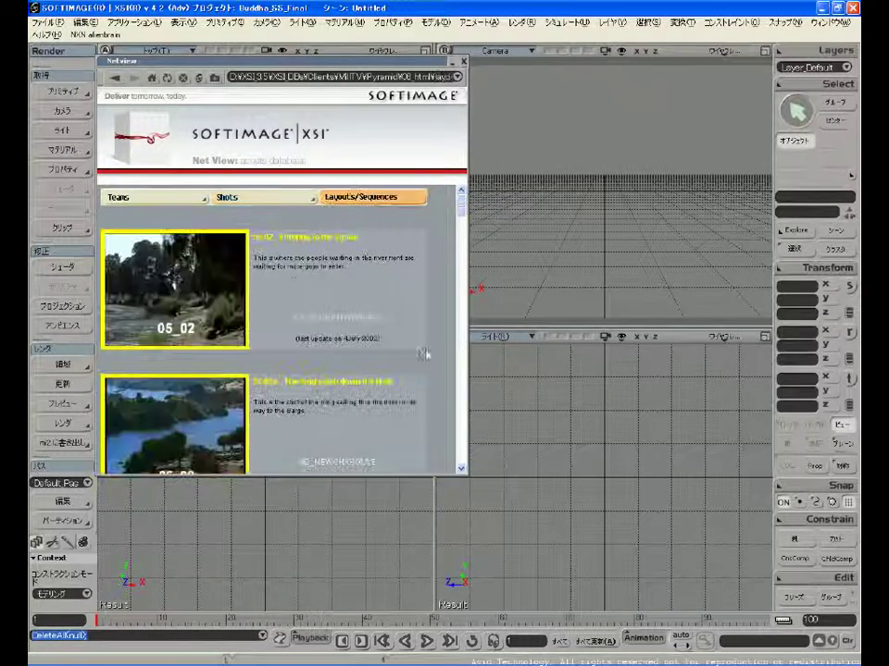
scroll(463, 396, down, 5)
scroll(463, 396, down, 5)
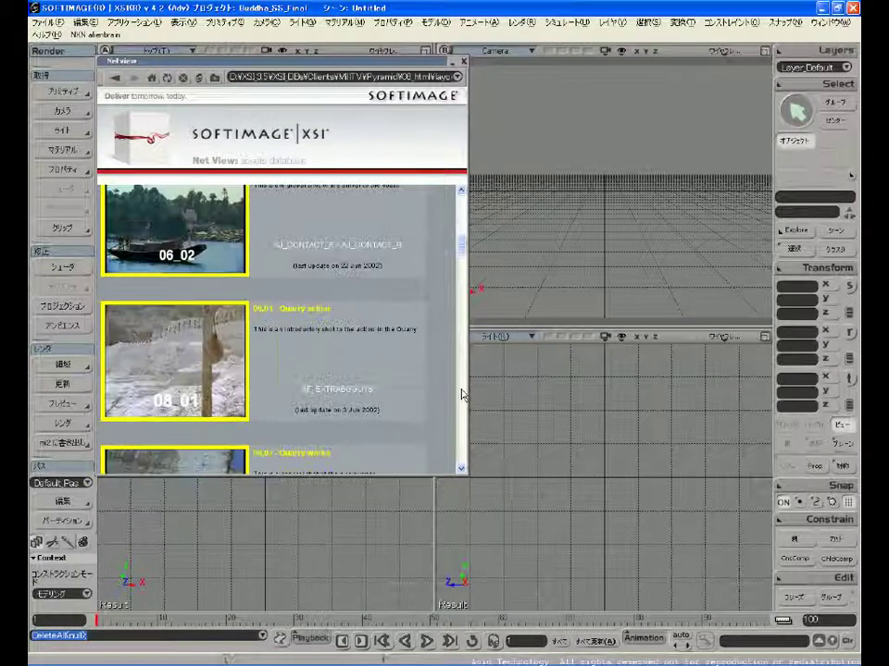
Play the 08_01 Quarry action clip and the 08_12 general quarry view clip from the Layouts/Sequences page, closing the player after each.
click(175, 367)
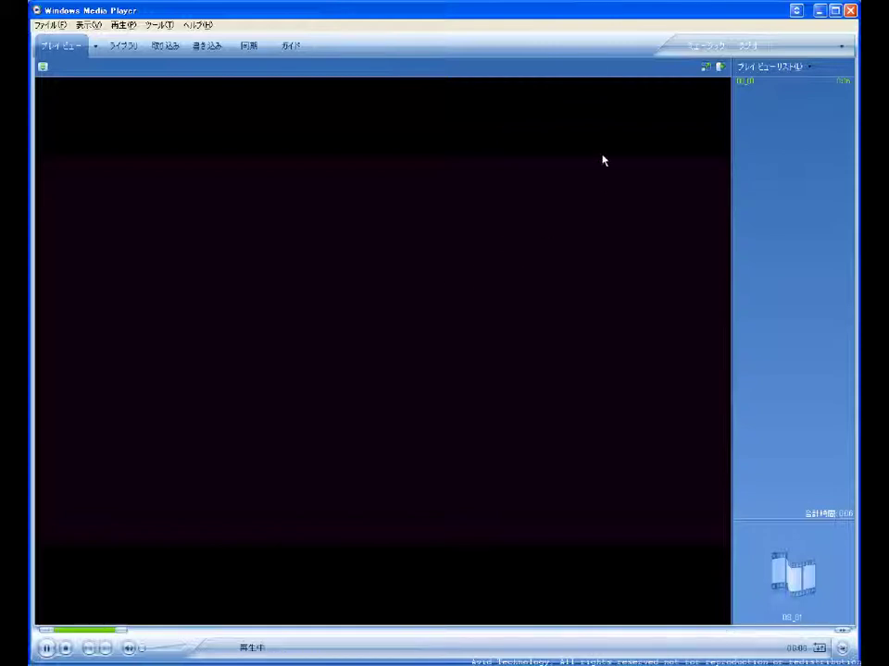
click(850, 11)
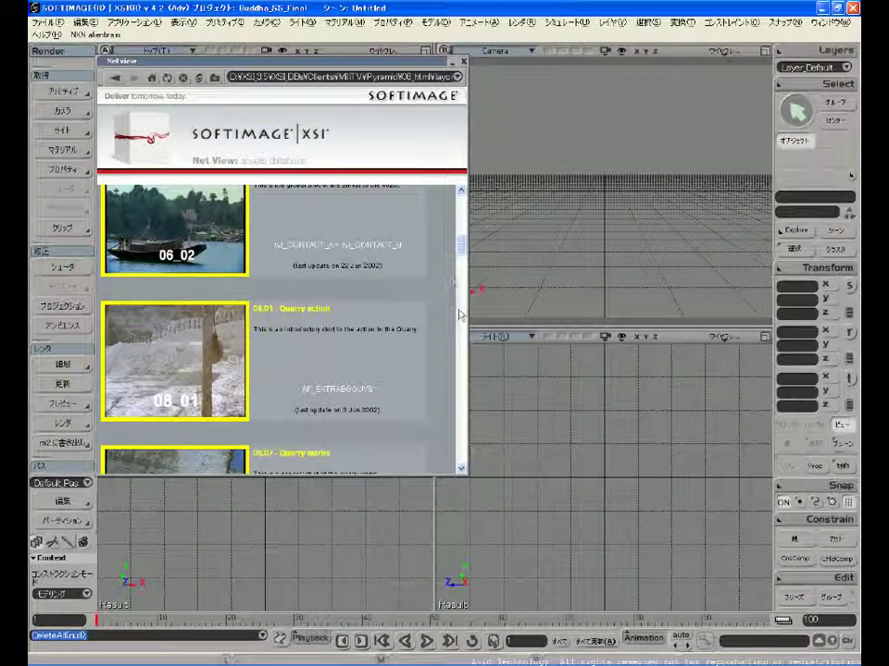
click(460, 311)
click(198, 411)
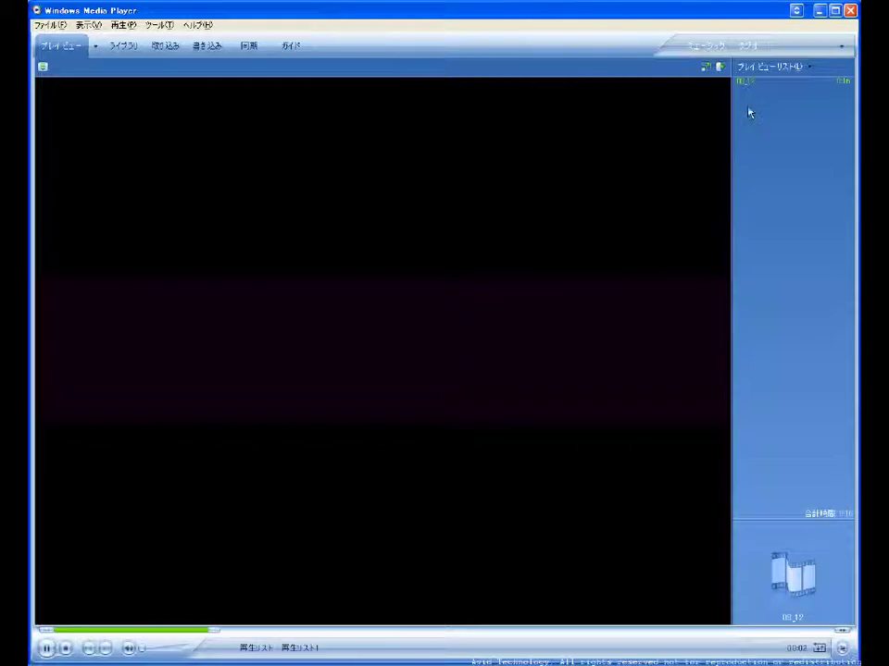
click(850, 11)
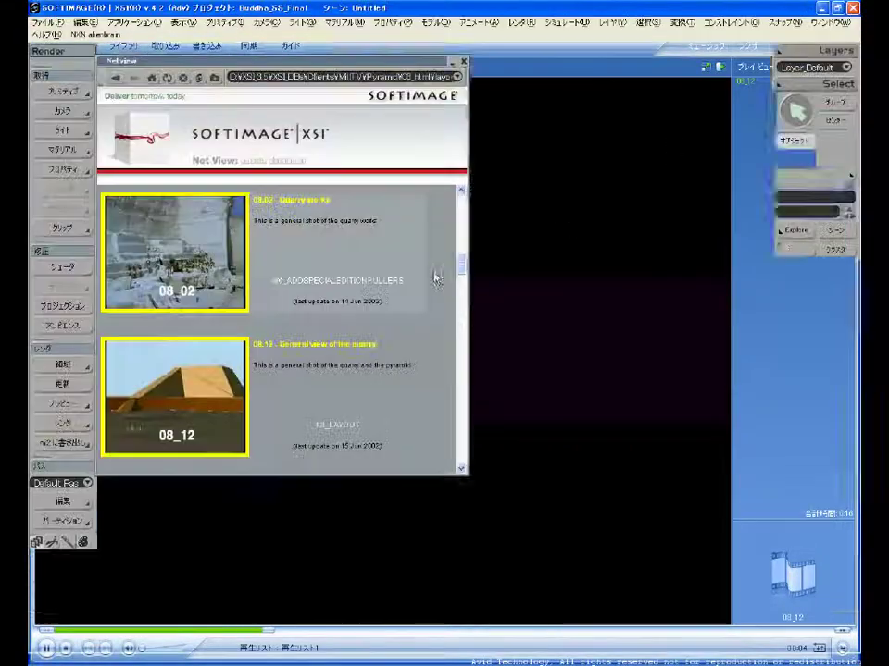
Return to the Pyramid main page and view the Proxies page from there.
click(115, 78)
click(115, 78)
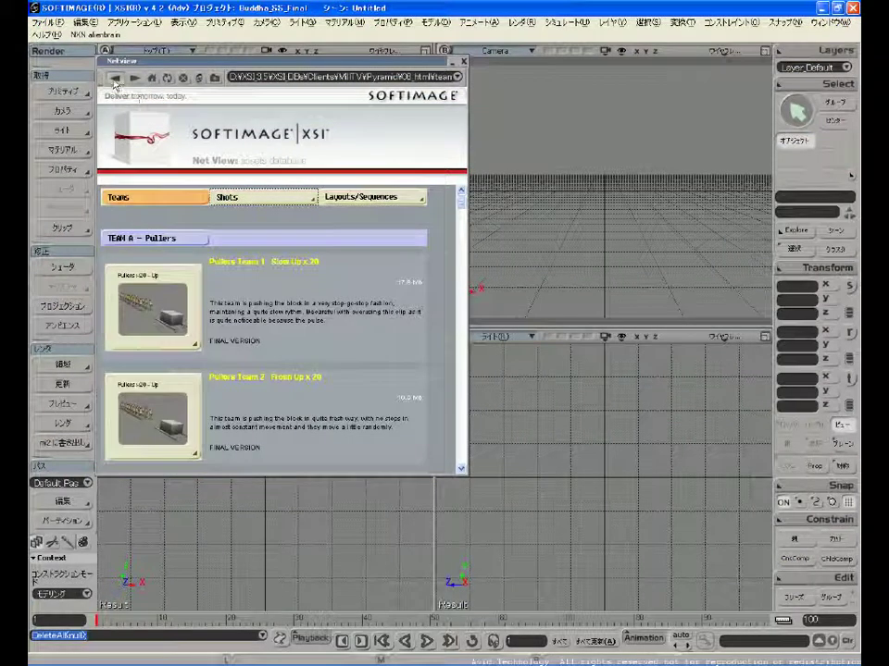
click(115, 78)
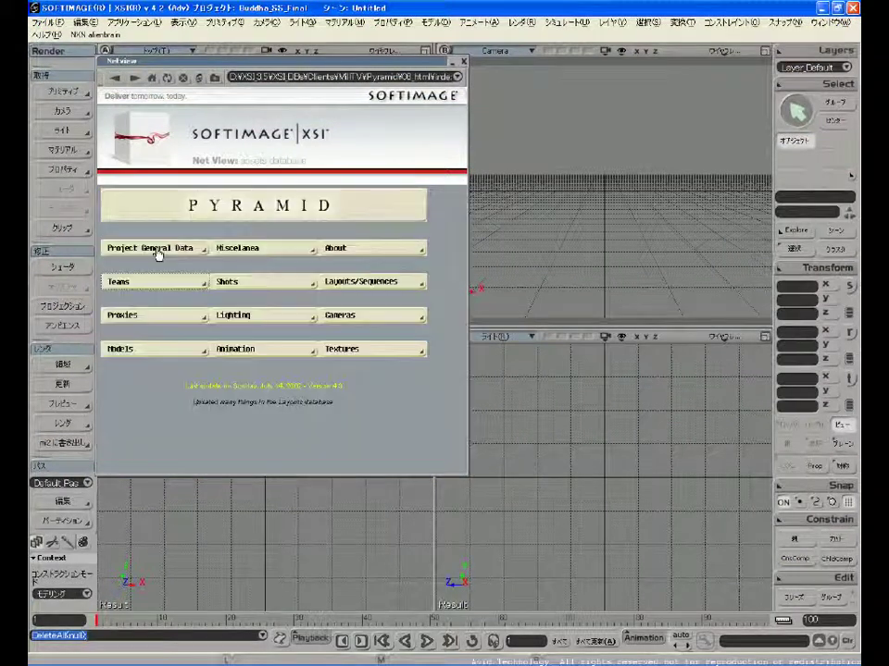
click(133, 318)
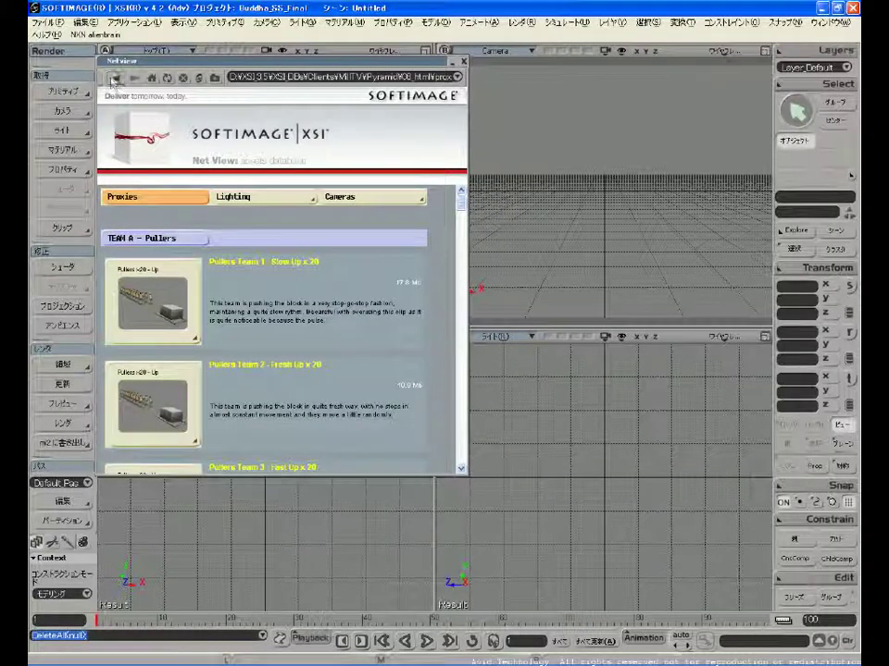
click(115, 78)
Load the Worker - Midrez model from the Pyramid project's Models page into the Camera view.
click(139, 354)
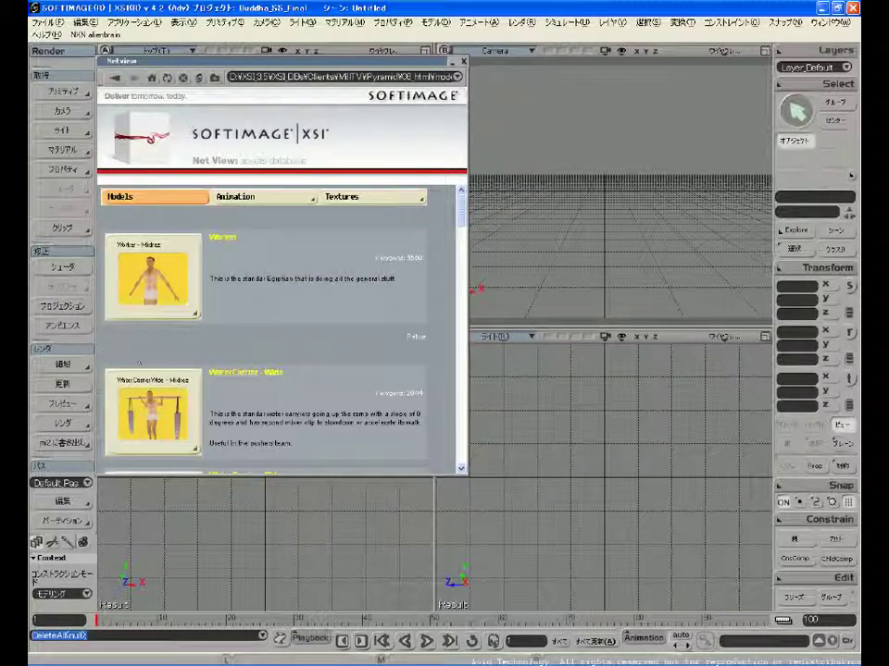
drag(461, 206, 463, 289)
drag(468, 317, 462, 211)
drag(129, 275, 630, 228)
drag(575, 215, 575, 218)
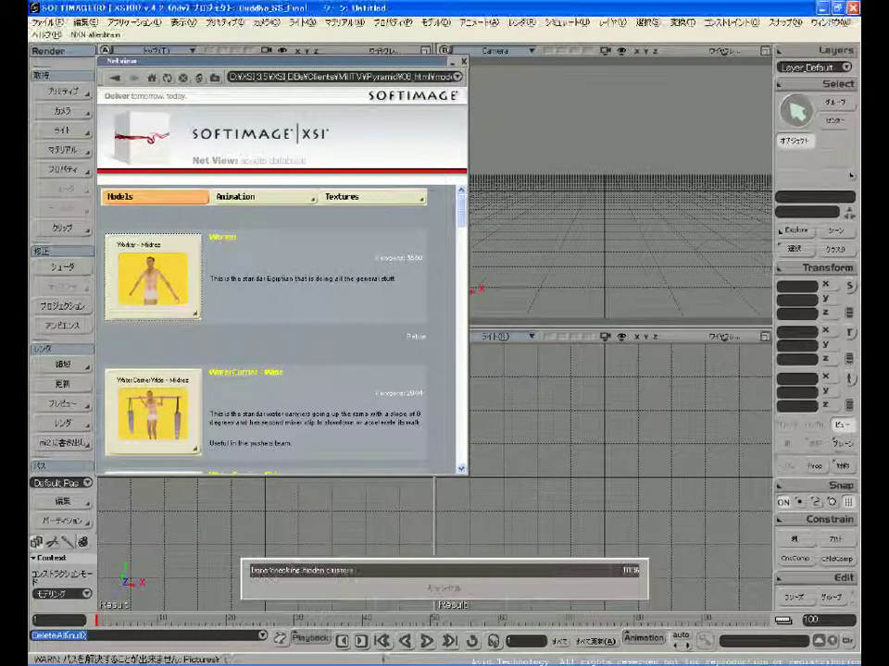
Select the worker's skin mesh and display it in Texture Decal mode in the Camera view, framed at a slight angle.
key(space)
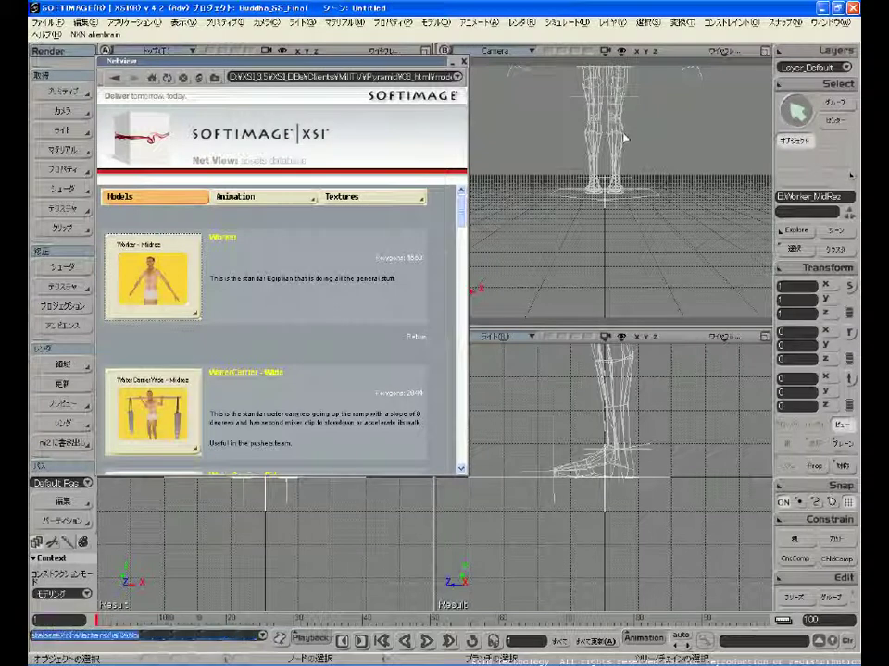
click(622, 135)
click(724, 53)
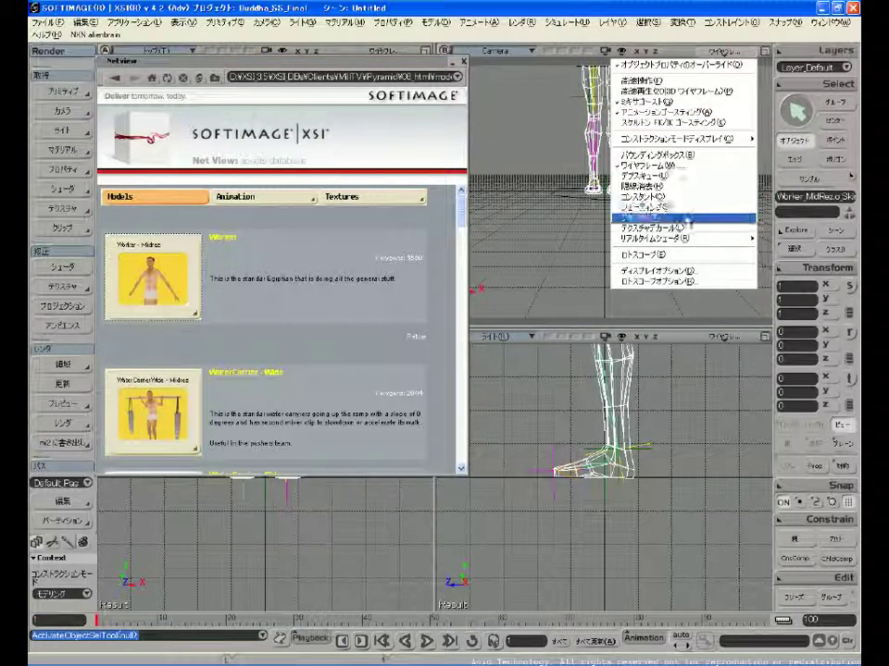
click(679, 229)
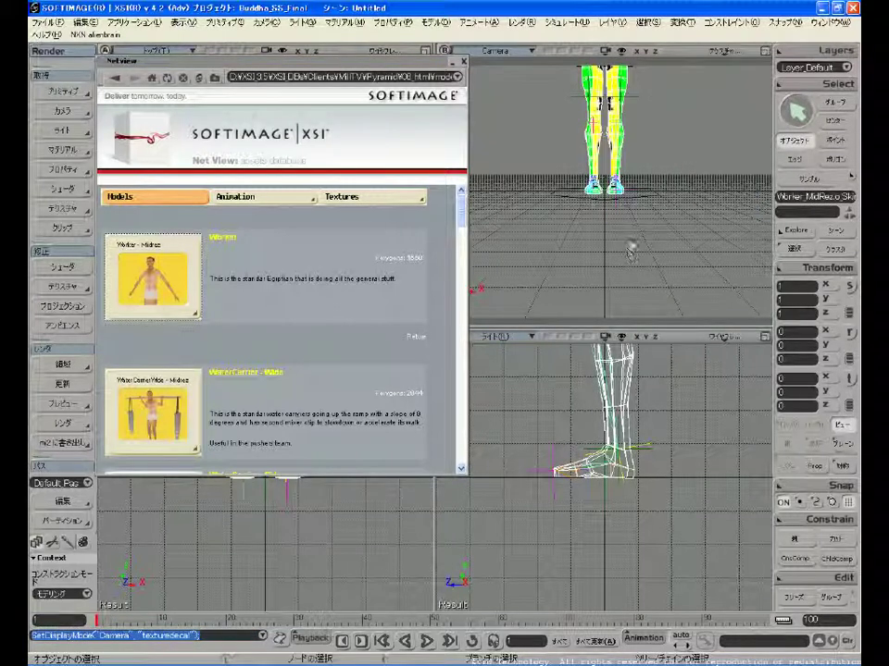
key(f)
key(o)
drag(690, 144, 727, 192)
key(p)
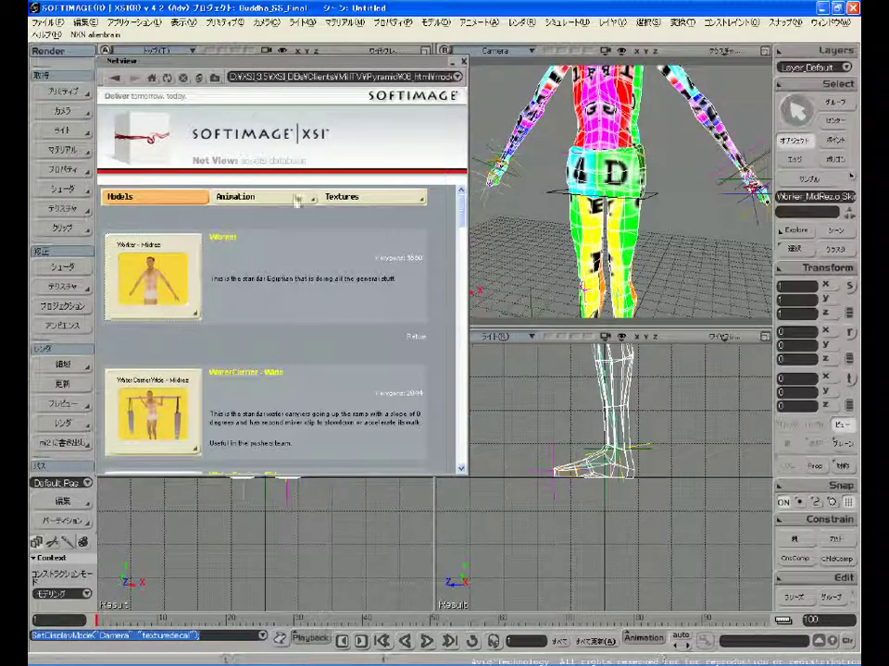
Apply the Worker - Bronze texture from the Textures page to the worker's skin mesh and close its material image properties.
click(342, 200)
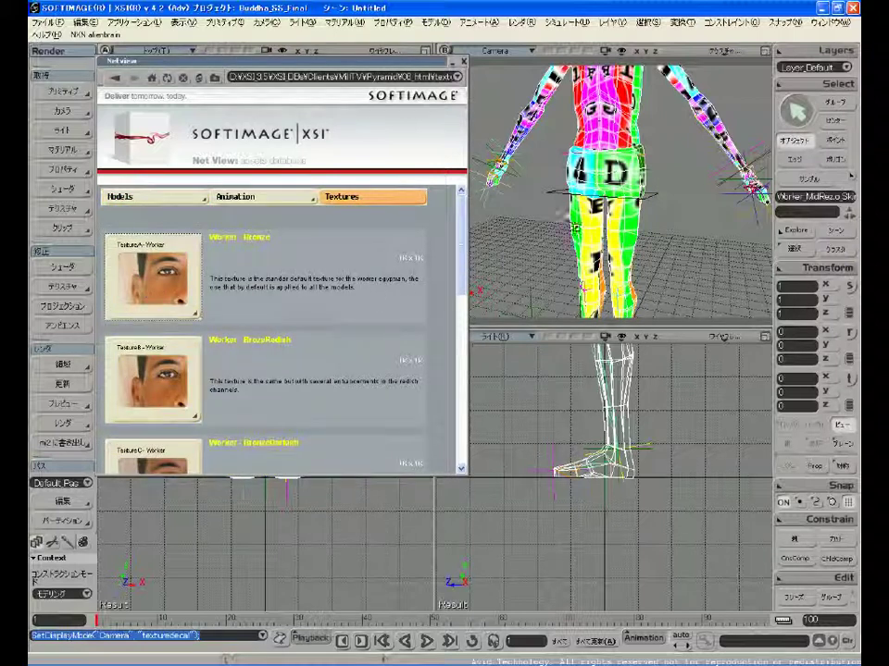
drag(575, 213, 573, 213)
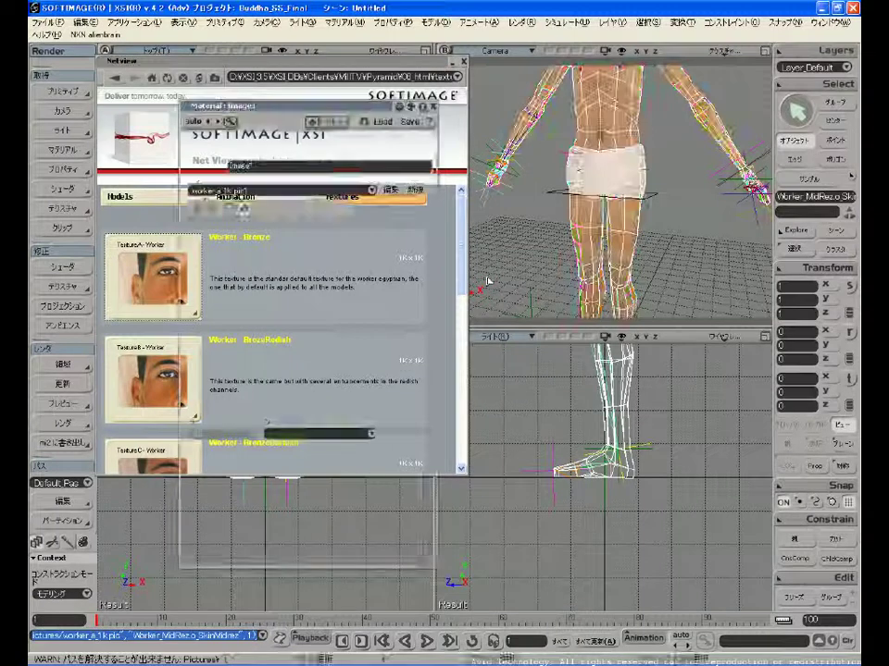
click(433, 106)
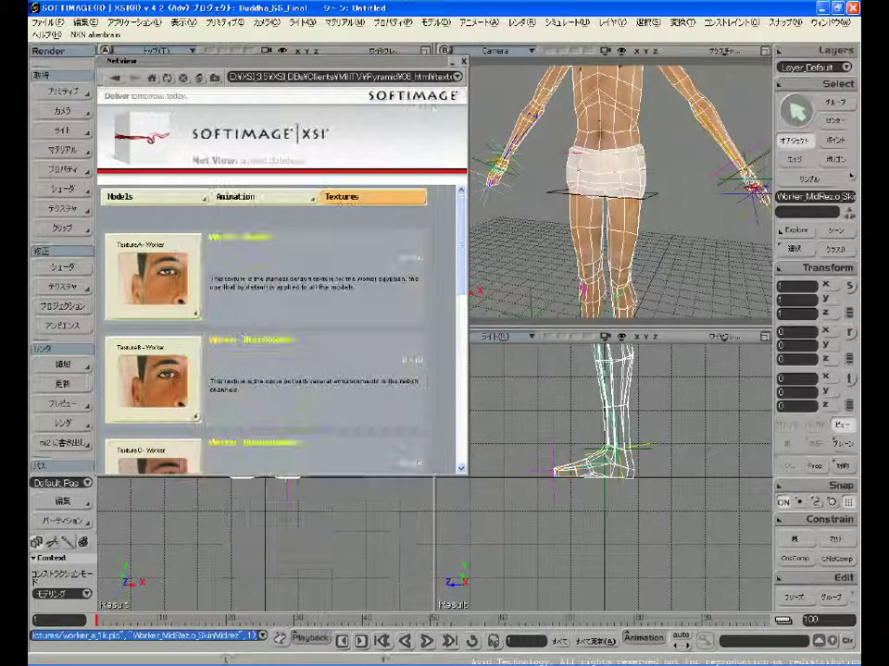
Maximize the Camera view and arrange it and the Net View window so the whole worker is unobstructed.
key(a)
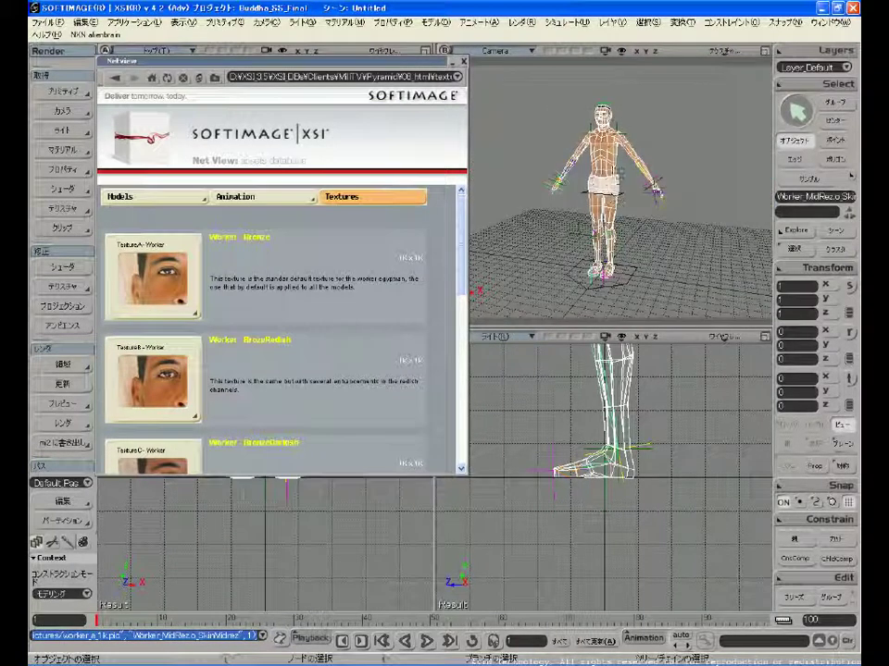
key(F12)
drag(352, 64, 289, 68)
key(z)
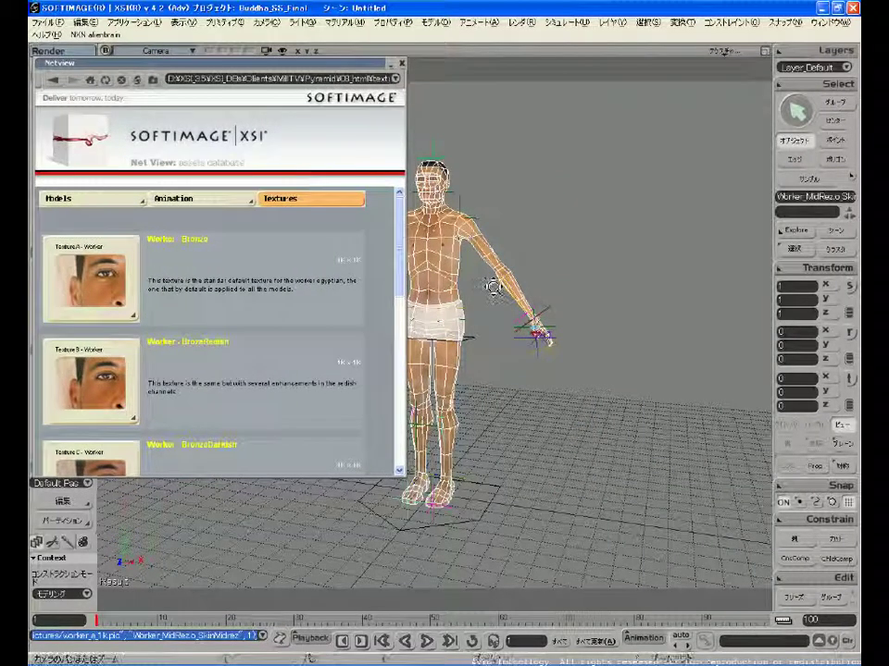
drag(492, 286, 572, 287)
middle_drag(572, 287, 539, 288)
Apply the Puller Left T1 - Big Stops animation from the Animation page's TEAM A - Pullers section to the worker.
click(206, 199)
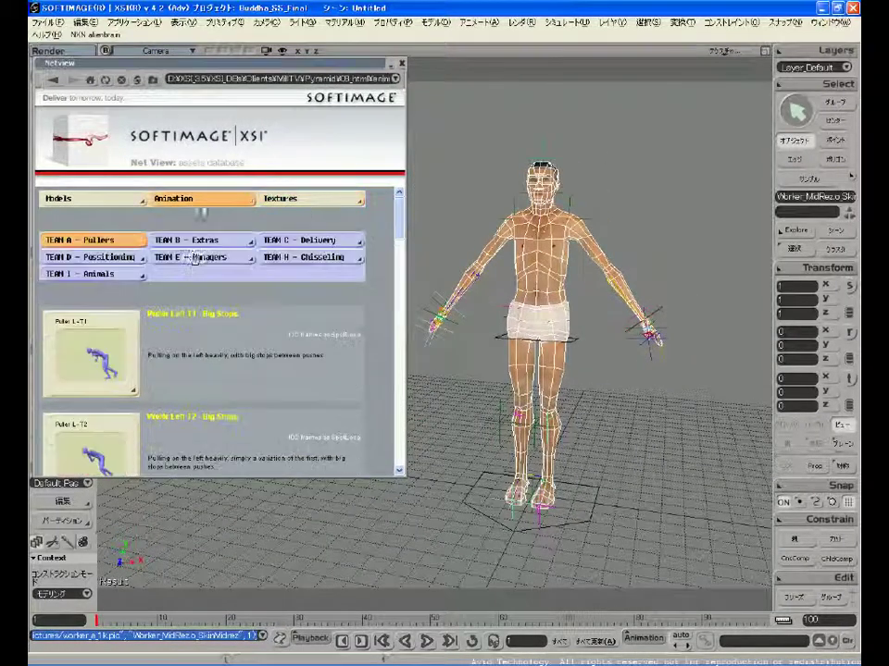
mouse_move(401, 226)
mouse_down()
mouse_move(393, 309)
mouse_move(393, 225)
mouse_up()
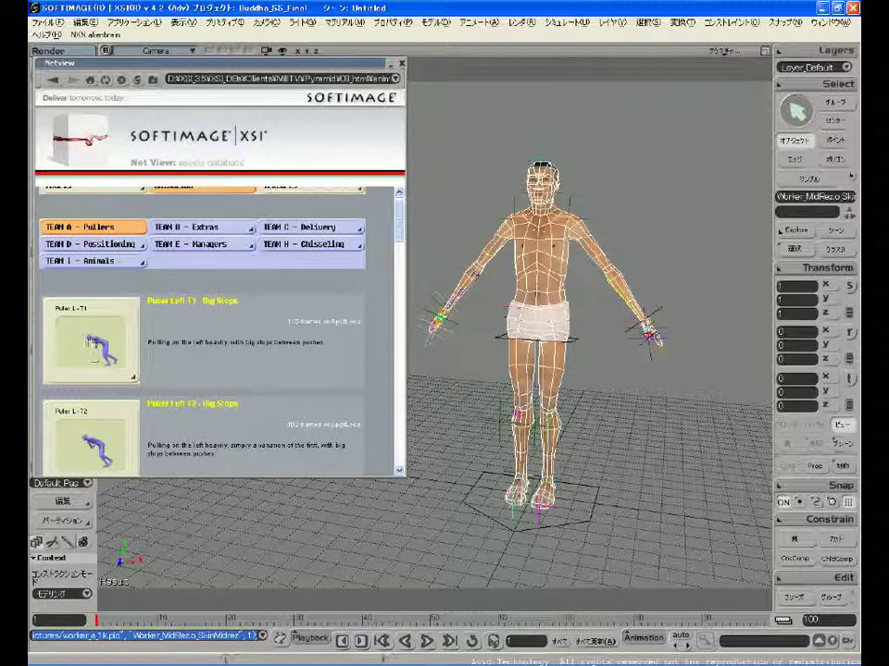
drag(535, 342, 535, 343)
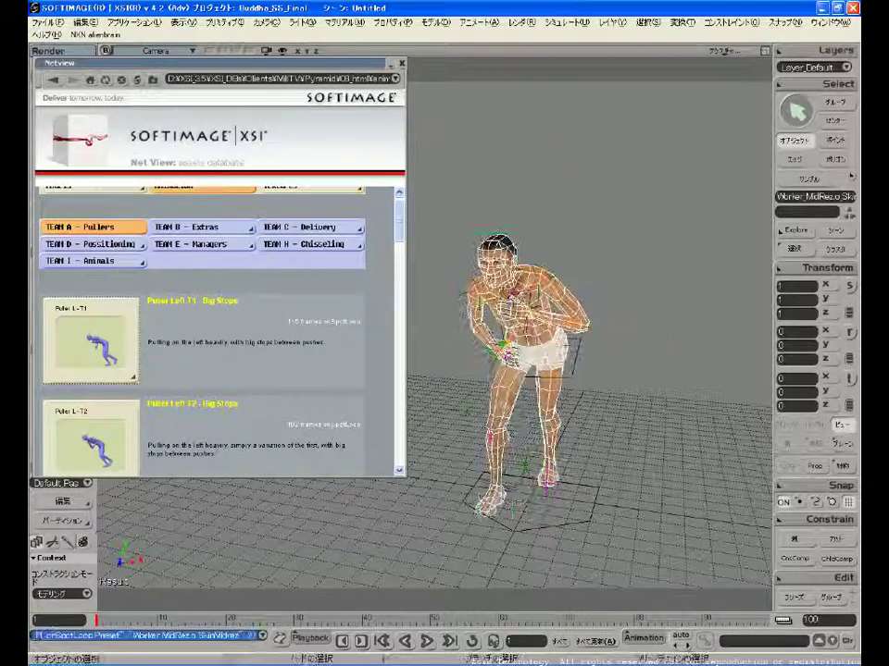
Scrub back and forth through the timeline to preview the worker's pulling motion.
drag(109, 620, 340, 628)
drag(552, 632, 490, 618)
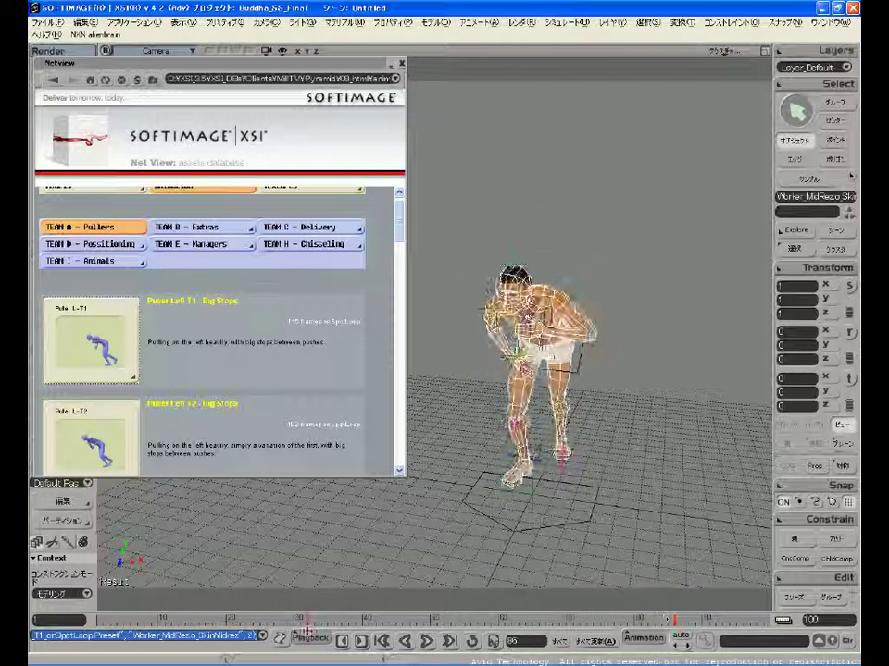
drag(307, 632, 130, 624)
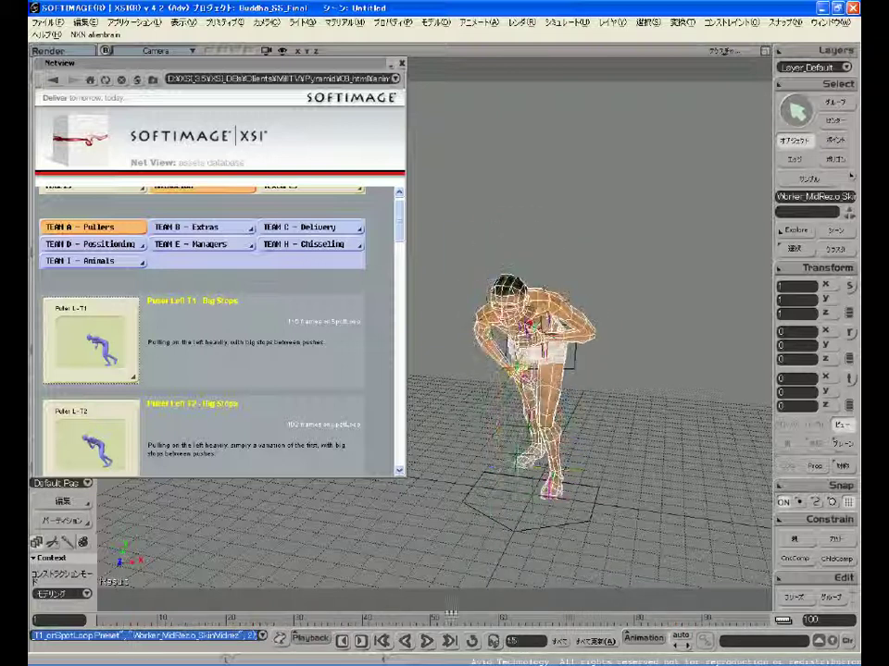